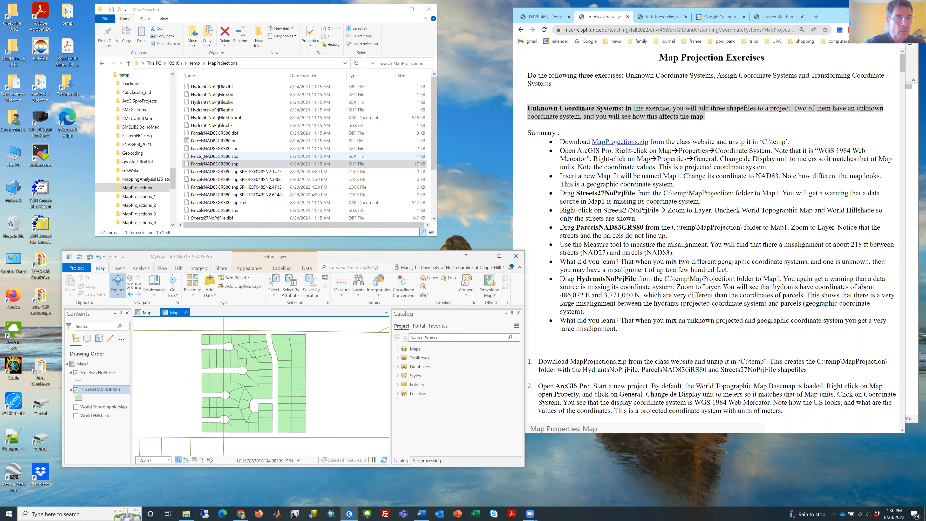
Add HydrantsNoPrjFile.shp from the C:\temp\MapProjections folder to Map1 and zoom to the layer
left_click_drag(211, 110, 103, 369)
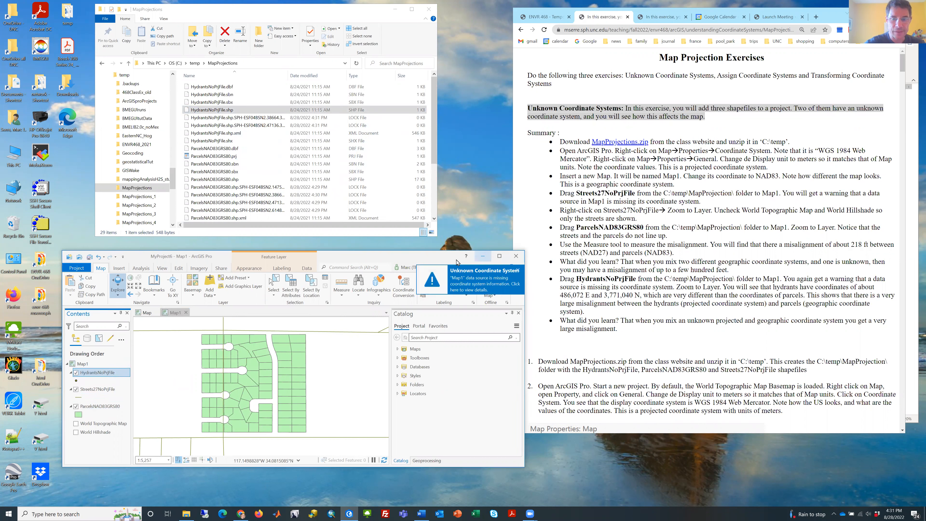
right_click(96, 373)
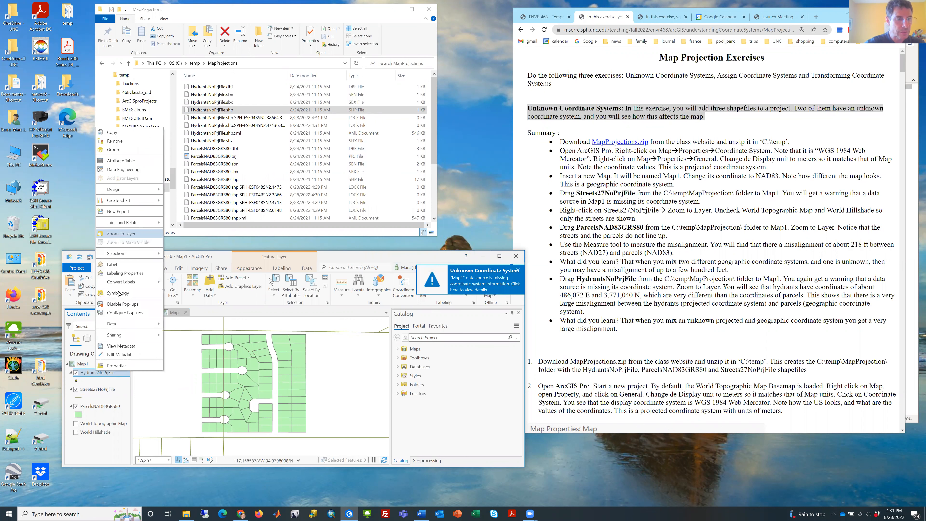
left_click(121, 234)
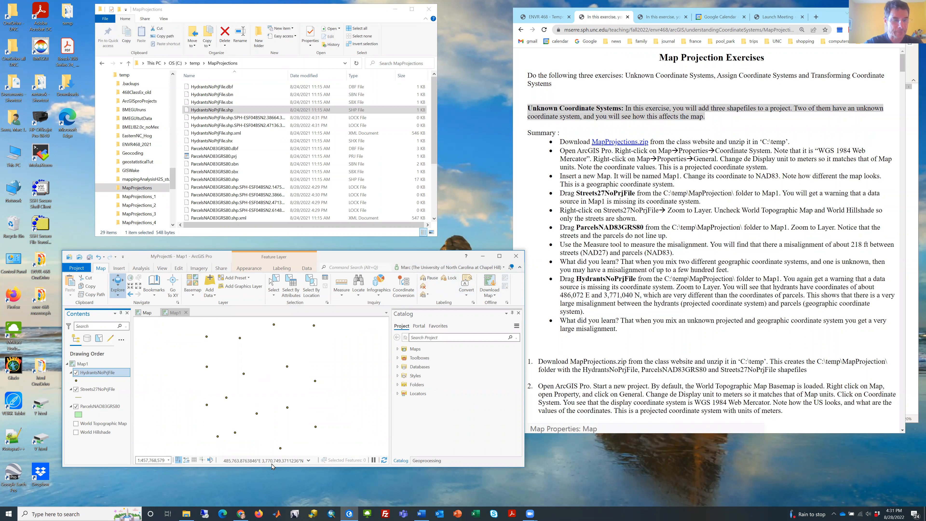
Find the summary of the Assign Coordinate Systems exercise in the instructions page
left_click(542, 203)
scroll(542, 203, "down", 20)
scroll(542, 203, "up", 20)
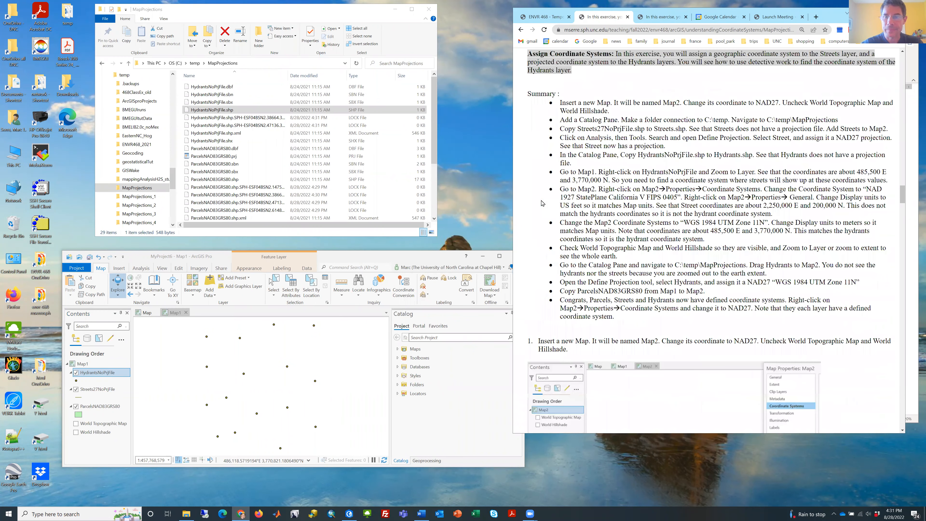
scroll(541, 203, "up", 1)
scroll(542, 203, "up", 2)
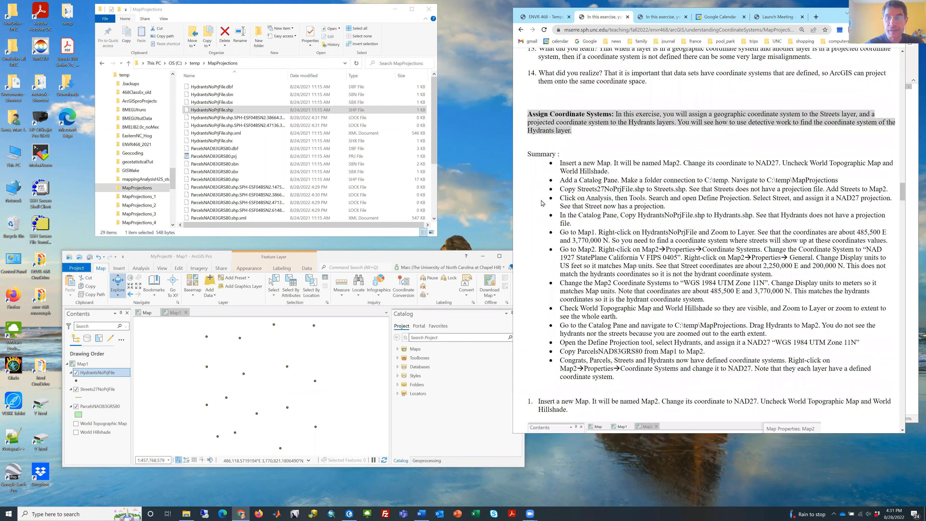
Insert a new map and change its coordinate system to NAD27 in the map properties
left_click(223, 256)
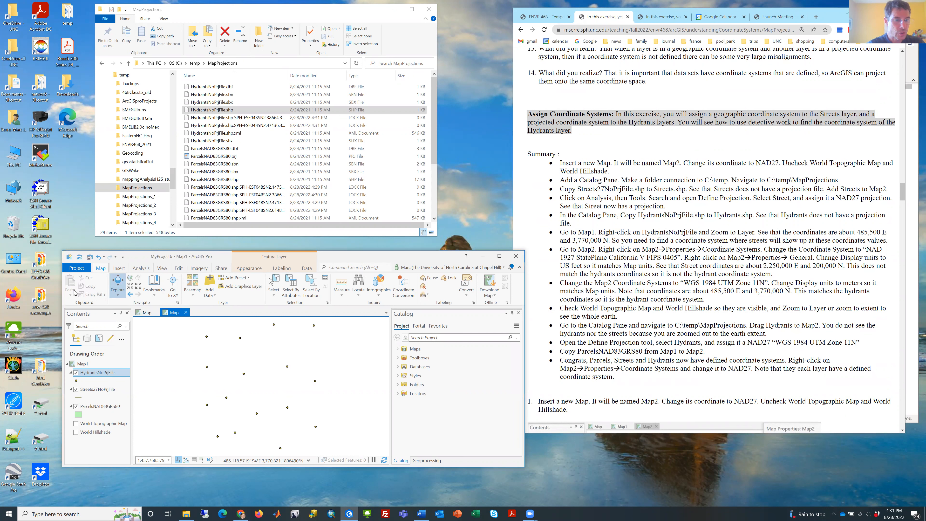
left_click(119, 269)
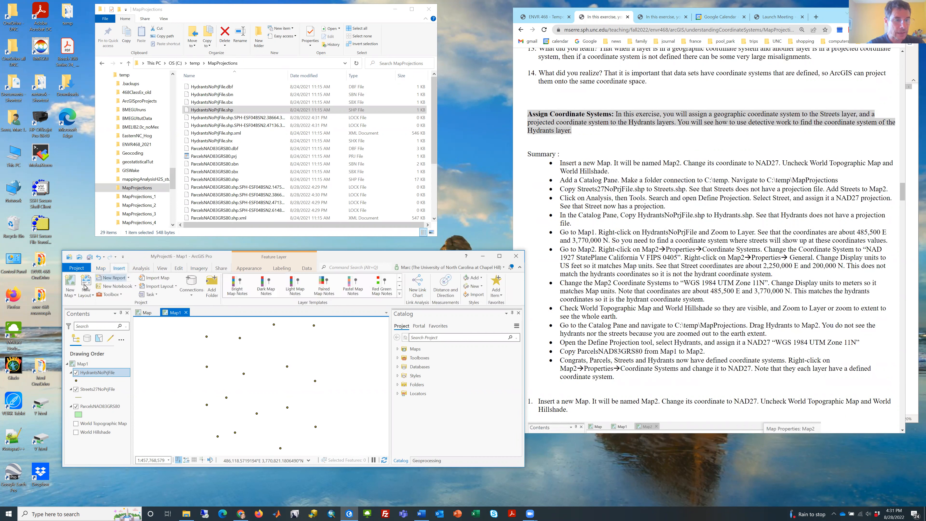
left_click(72, 284)
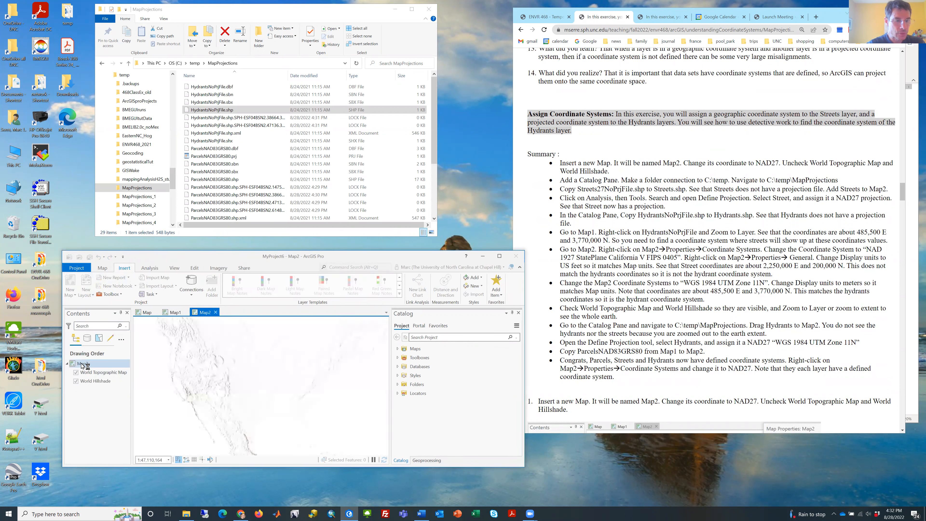
right_click(82, 364)
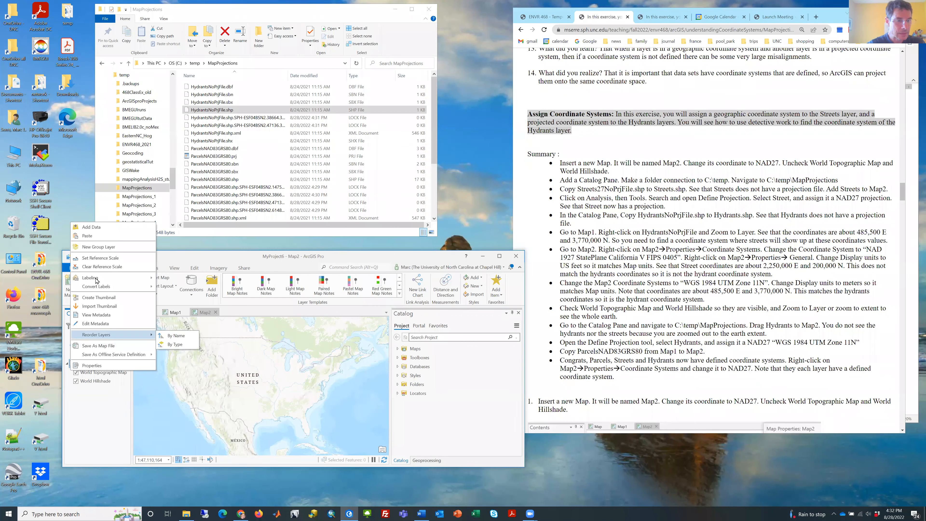
left_click(98, 365)
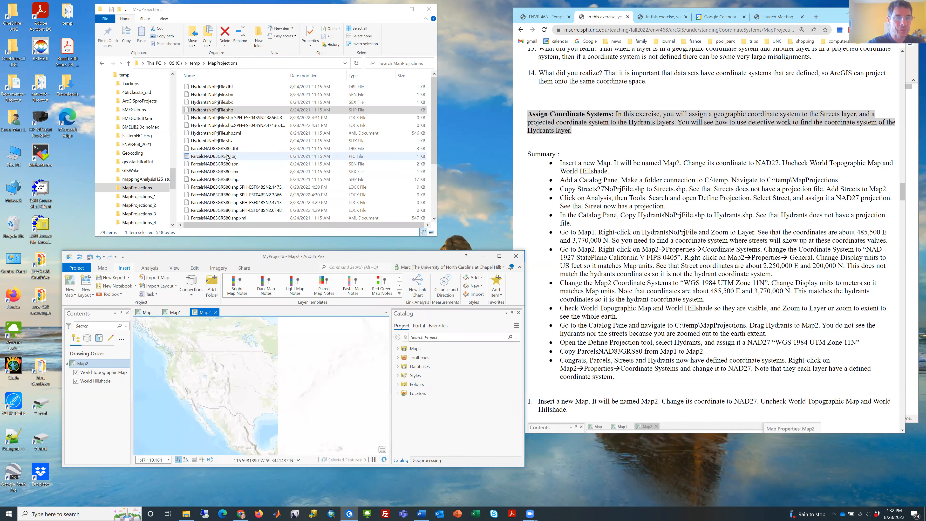
Show the Catalog pane and add a folder connection to C:\temp\MapProjections
scroll(226, 156, "down", 4)
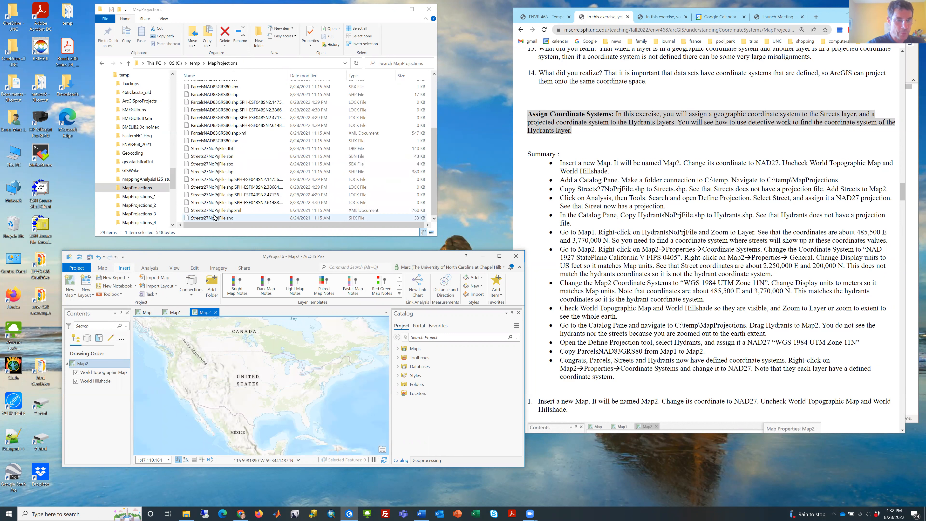
left_click(175, 268)
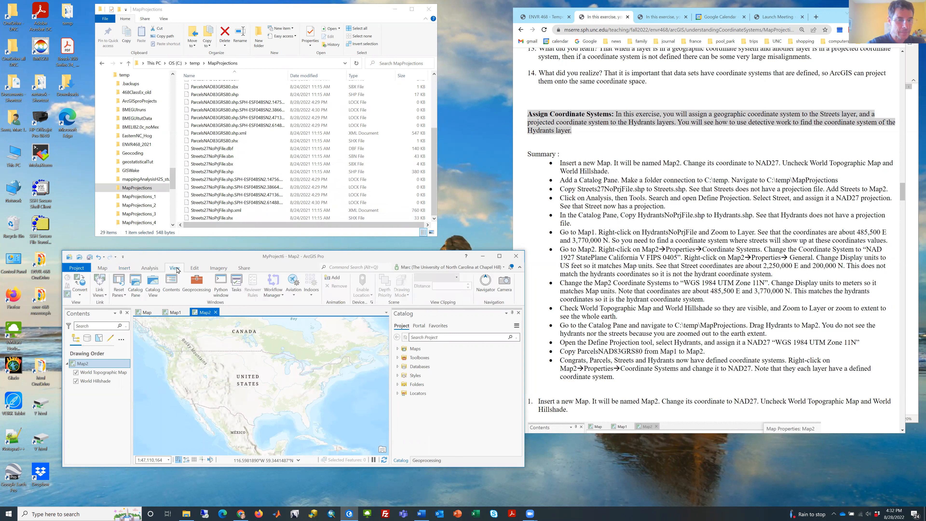
left_click(137, 285)
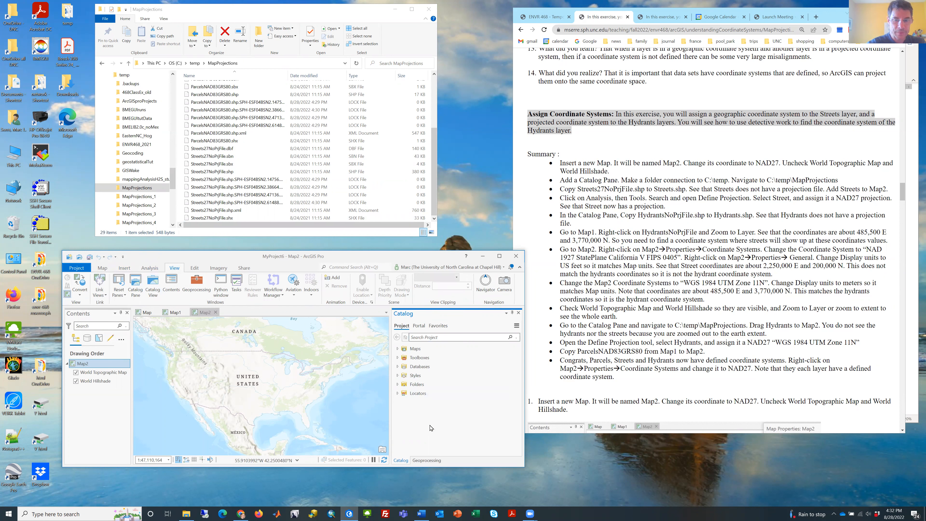
left_click(414, 384)
right_click(413, 384)
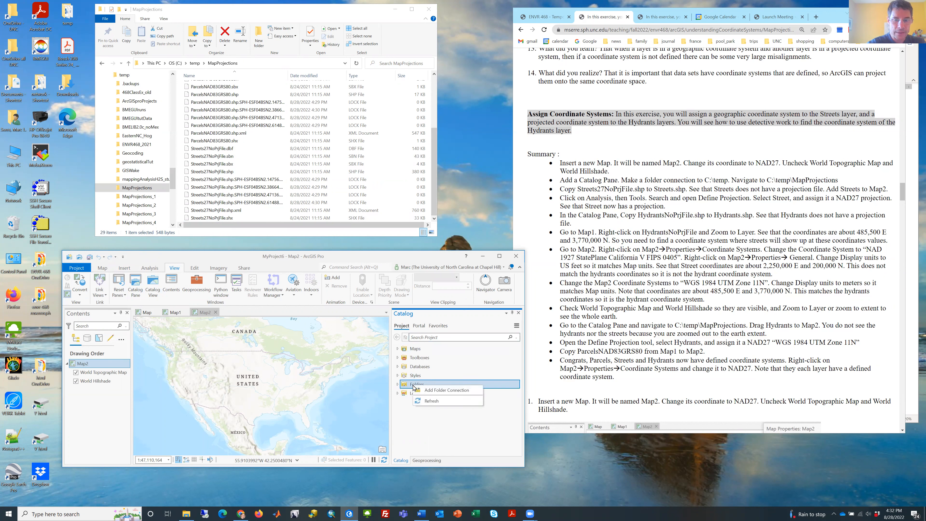
left_click(426, 391)
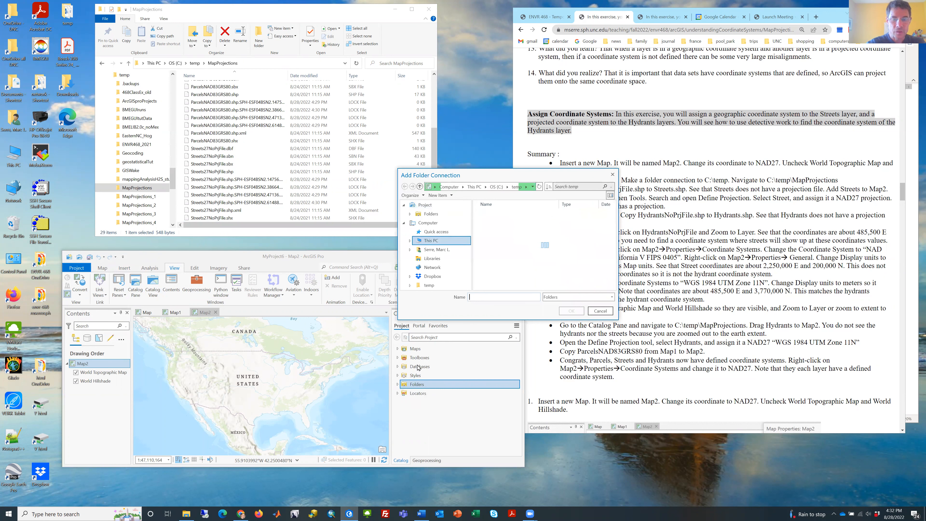
scroll(505, 250, "down", 3)
left_click(502, 231)
left_click(571, 314)
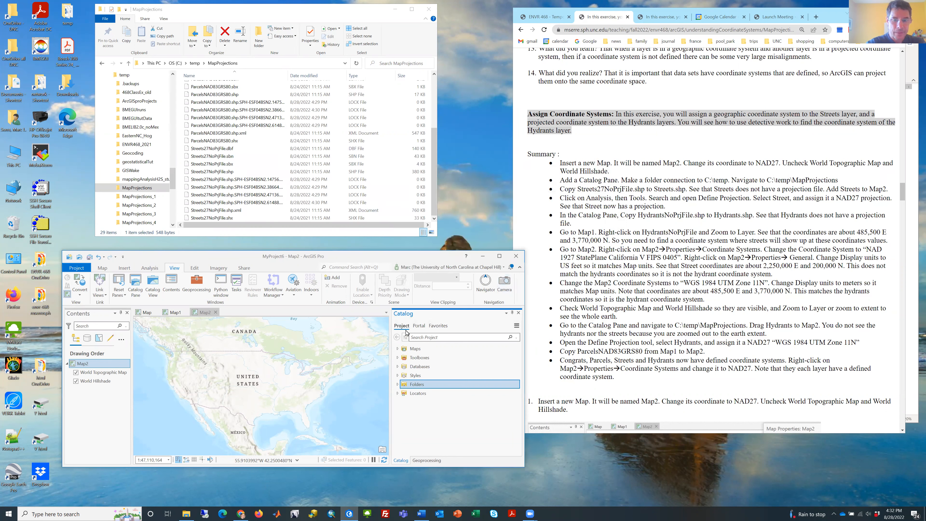
Duplicate Streets27NoPrjFile.shp inside the MapProjections folder connection by copying and pasting it there
left_click(398, 385)
left_click(404, 402)
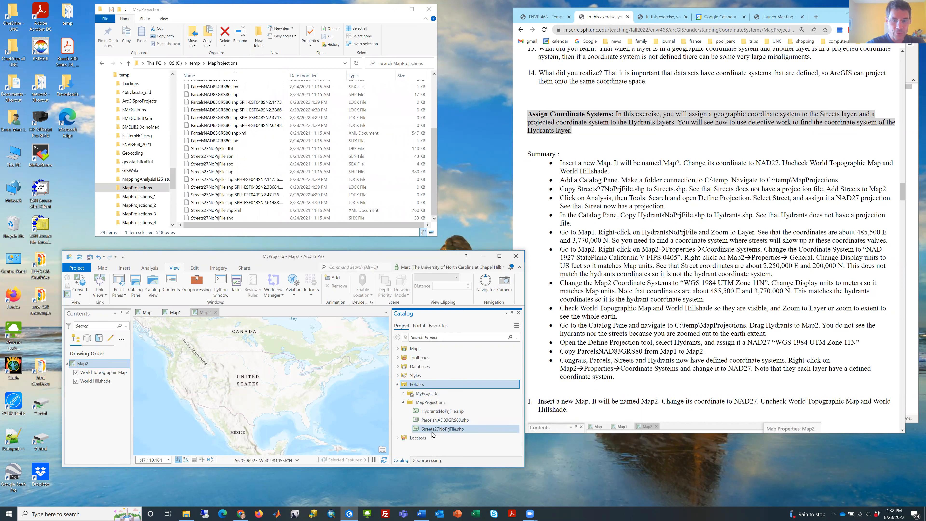
left_click(417, 430)
right_click(418, 430)
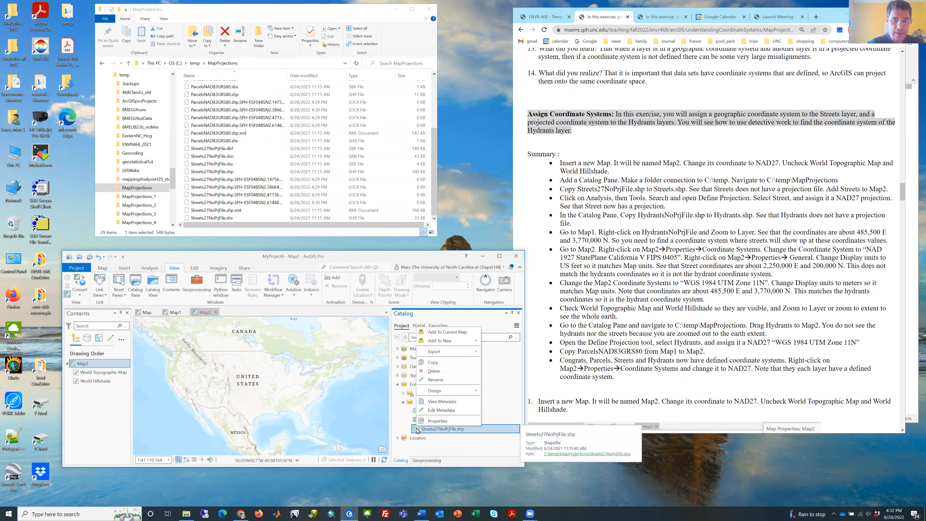
left_click(424, 364)
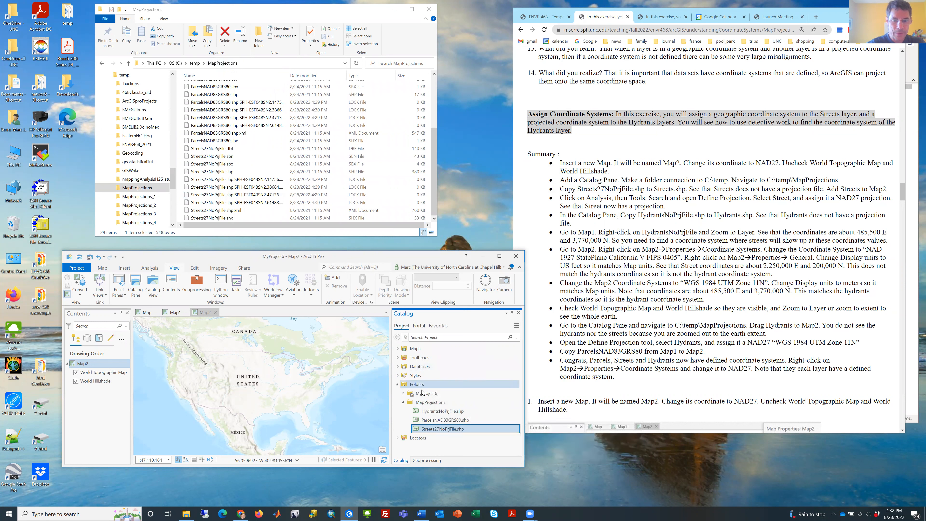
left_click(421, 402)
right_click(421, 402)
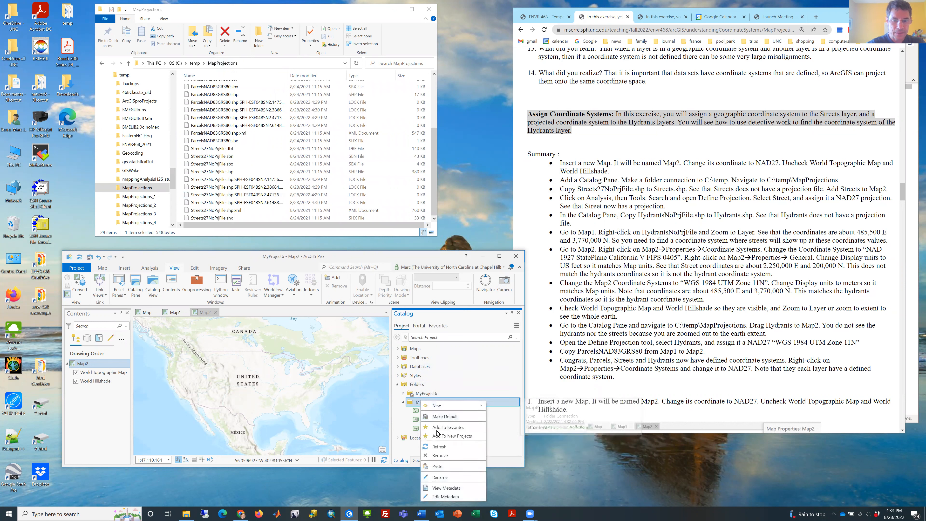
left_click(440, 466)
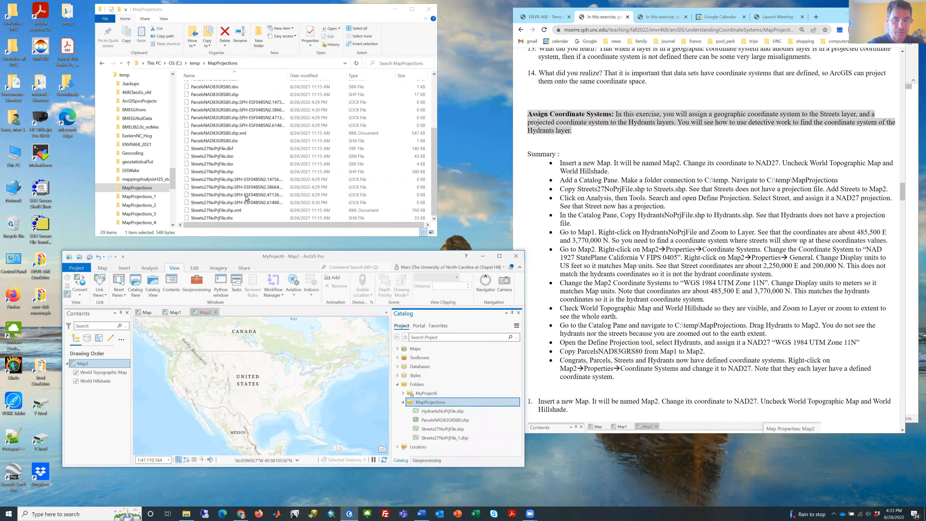
scroll(228, 201, "down", 2)
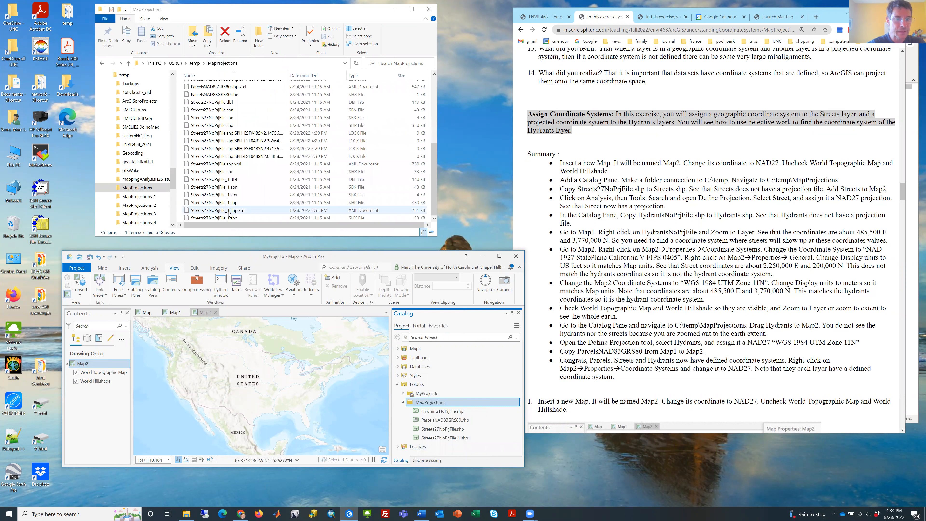
Rename the duplicated streets shapefile to Streets.shp and select all its component files in the Windows folder to check for a projection file
left_click(434, 439)
left_click(435, 441)
left_click_drag(439, 439, 458, 439)
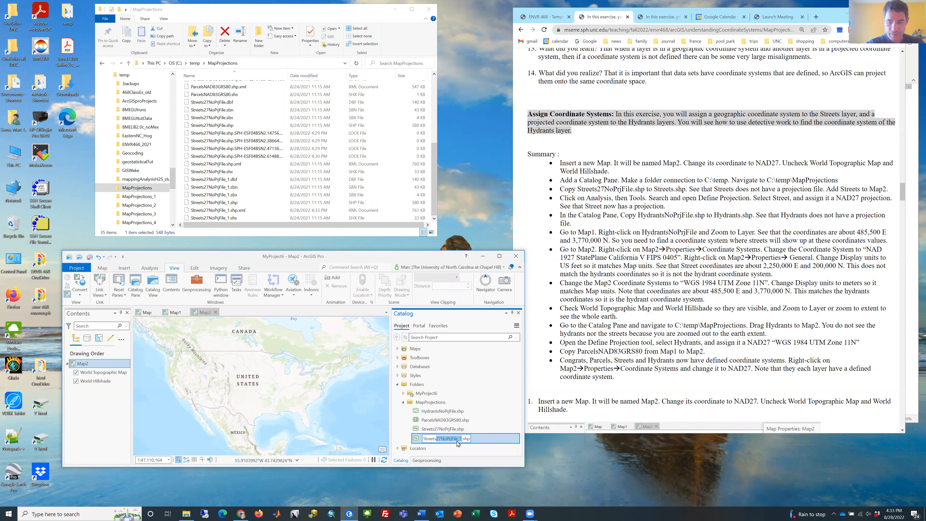
key("BackSpace")
key("Return")
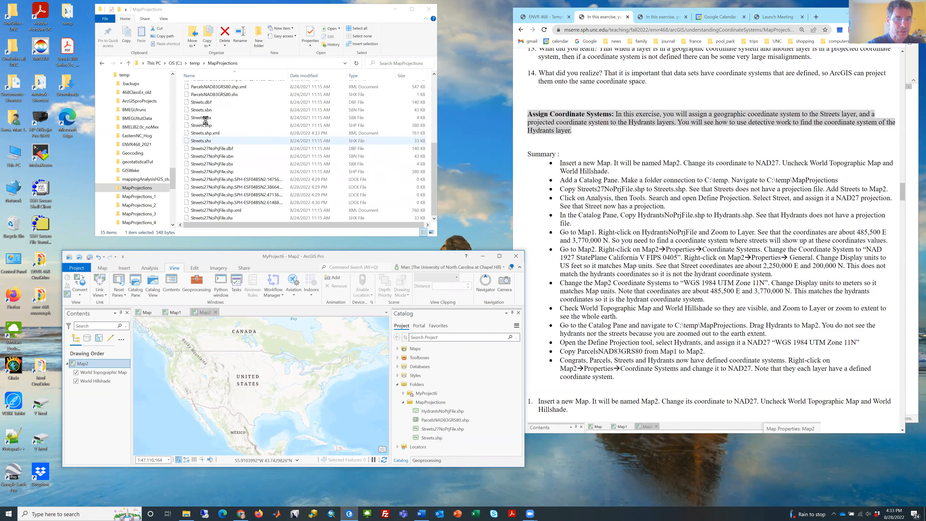
left_click(201, 103)
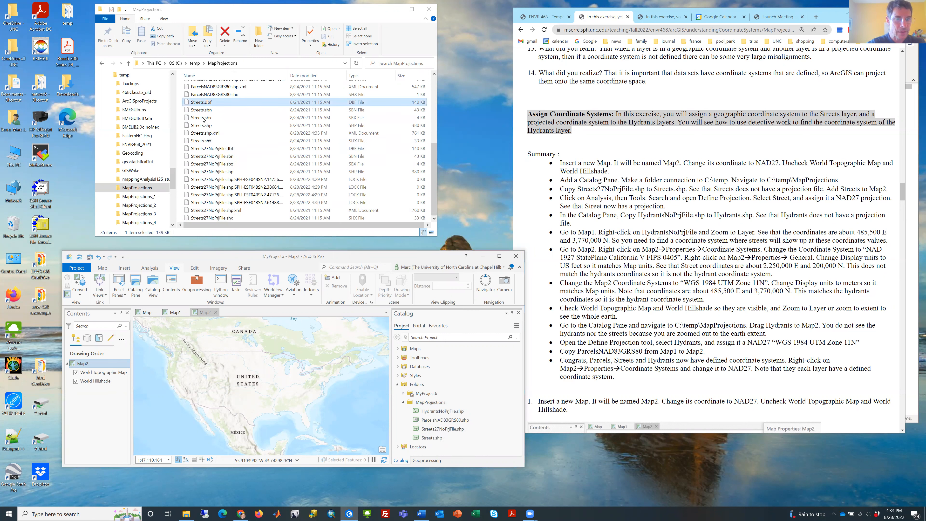
left_click(203, 141, "shift")
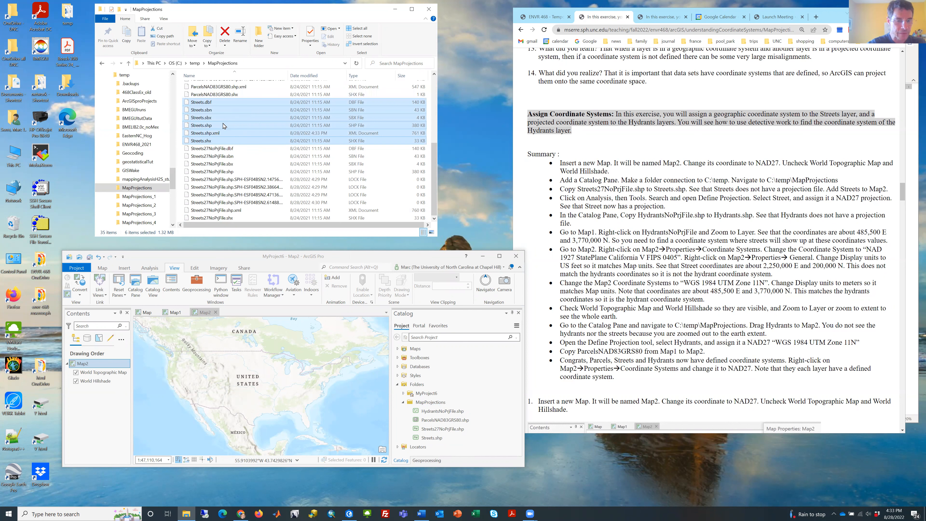
Search the geoprocessing tools for "define projections" and open the Define Projection tool
left_click(151, 269)
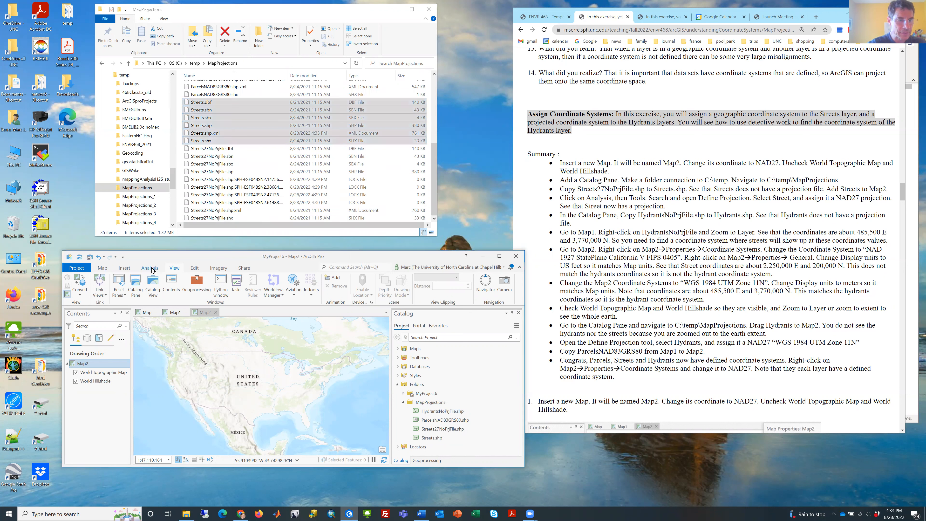
left_click(149, 269)
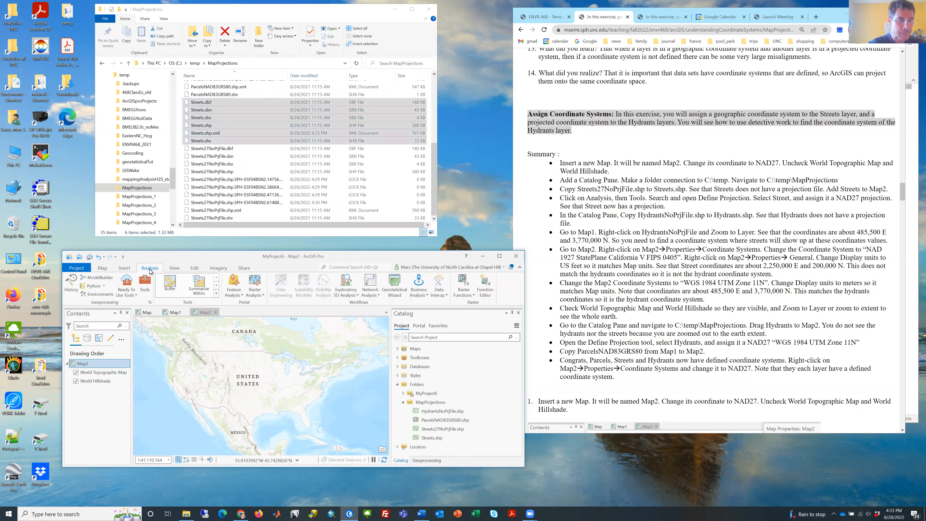
left_click(148, 284)
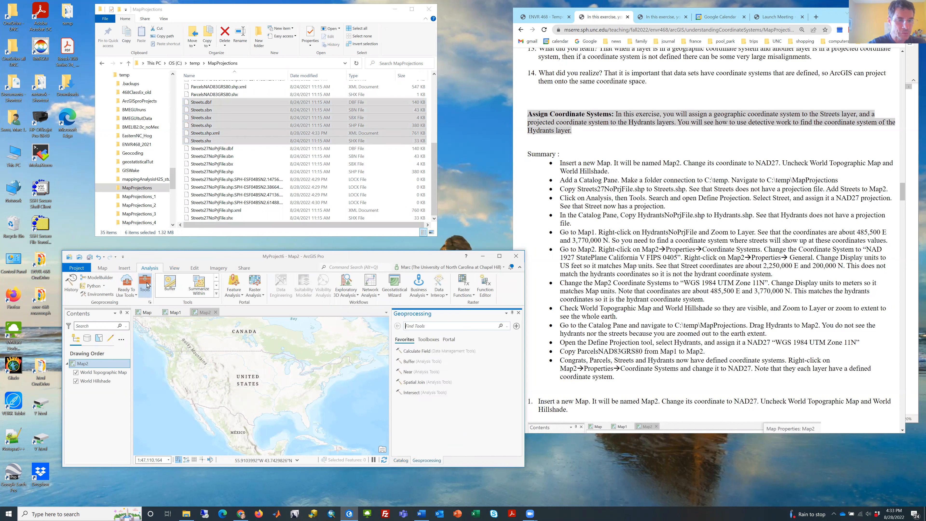
left_click(424, 326)
type("defne projections")
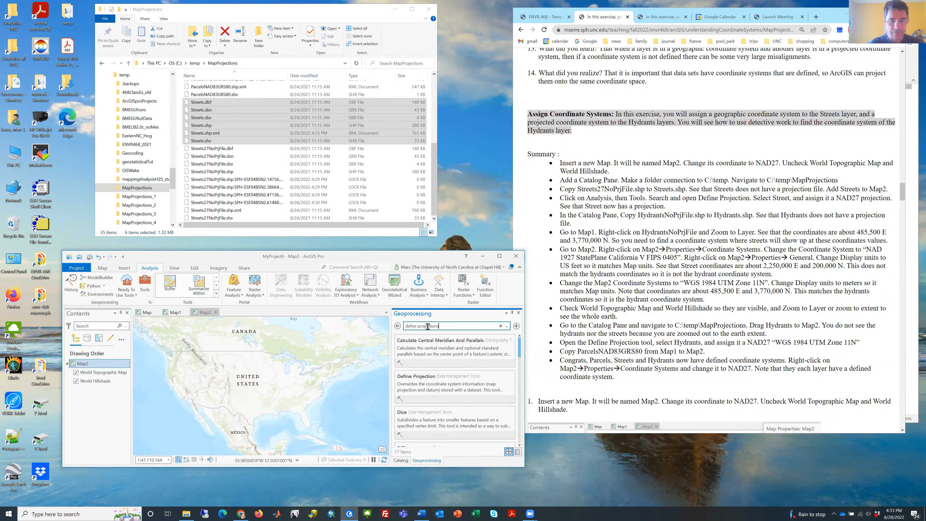
left_click(429, 384)
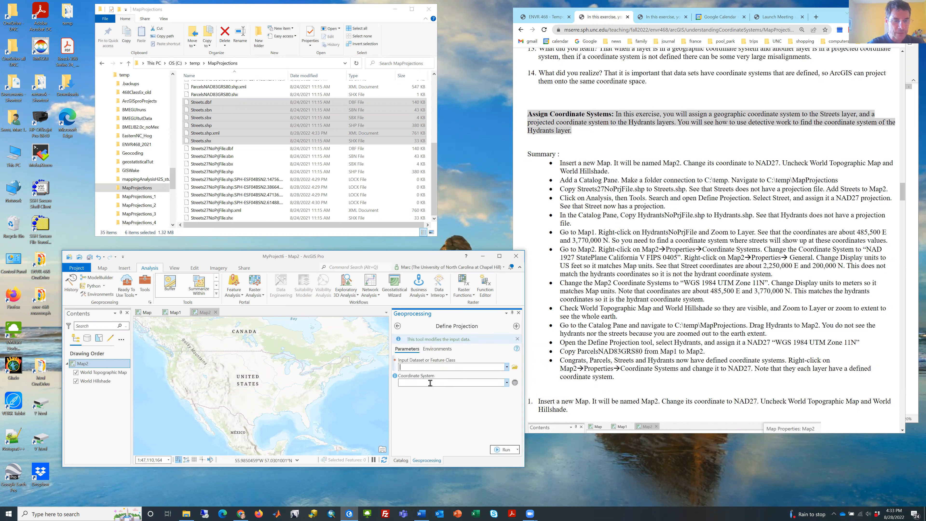
Add Streets.shp from the MapProjections folder to Map2 and choose the Streets layer as the Define Projection input
left_click(400, 460)
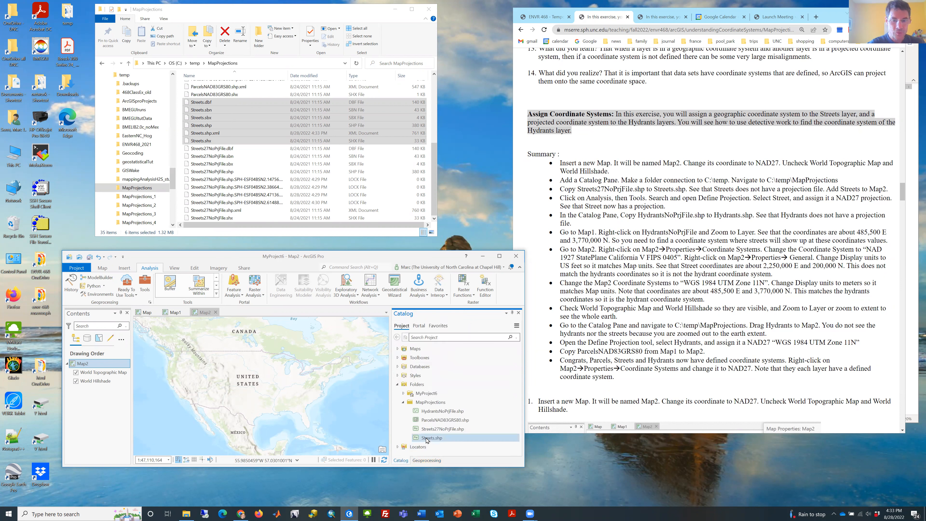
left_click_drag(426, 440, 94, 371)
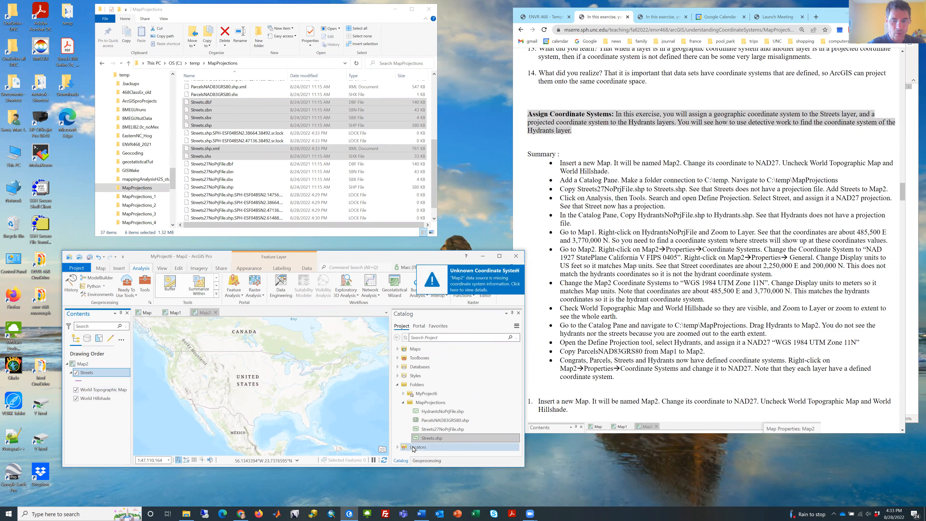
left_click(426, 460)
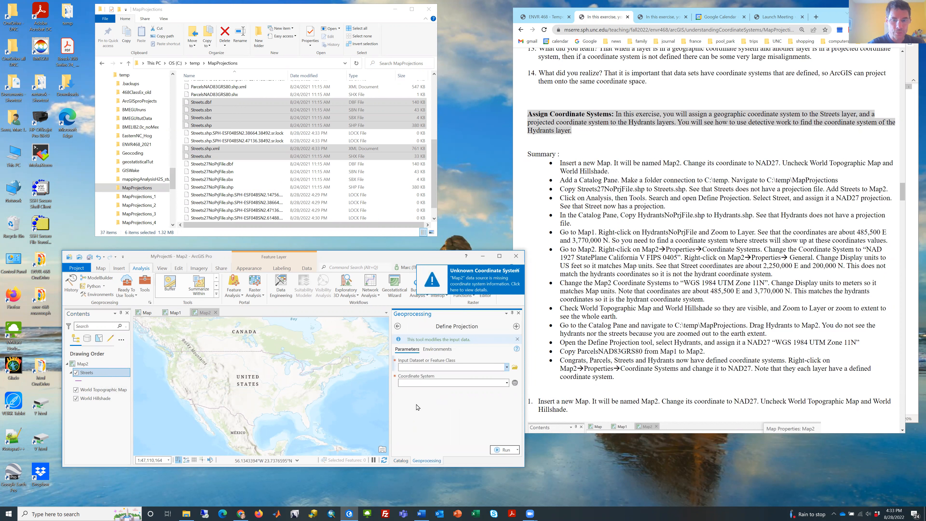
left_click(507, 367)
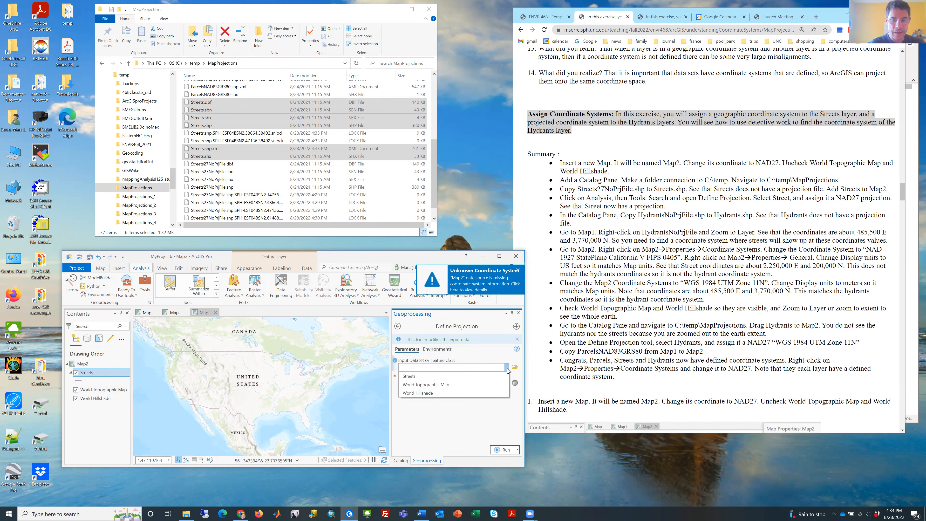
left_click(437, 375)
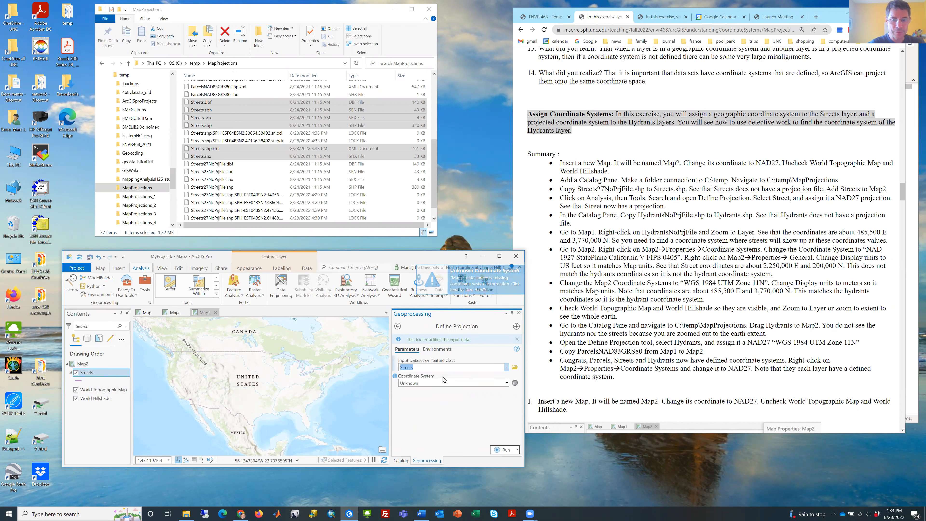
Pick NAD 1927 from the favorite coordinate systems for Streets and run Define Projection
left_click(514, 383)
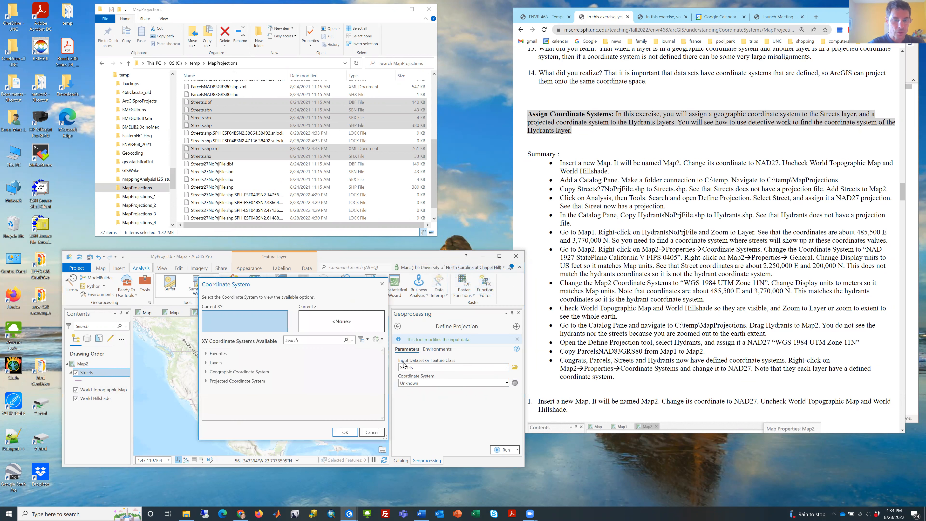
left_click(205, 353)
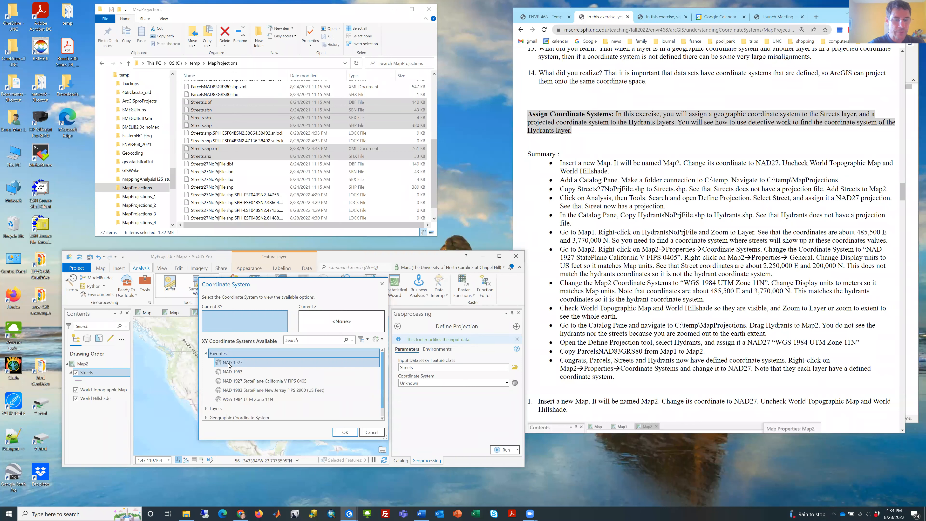
left_click(228, 363)
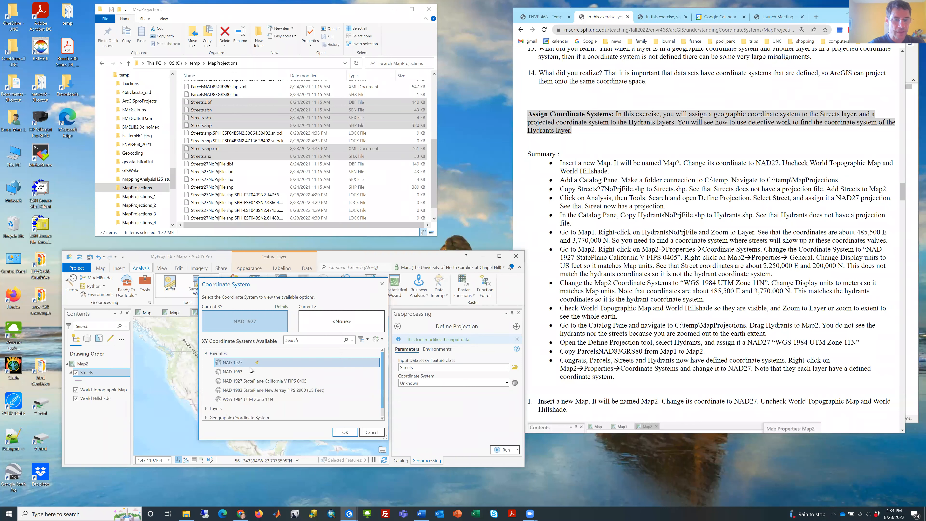
left_click(345, 432)
left_click(501, 449)
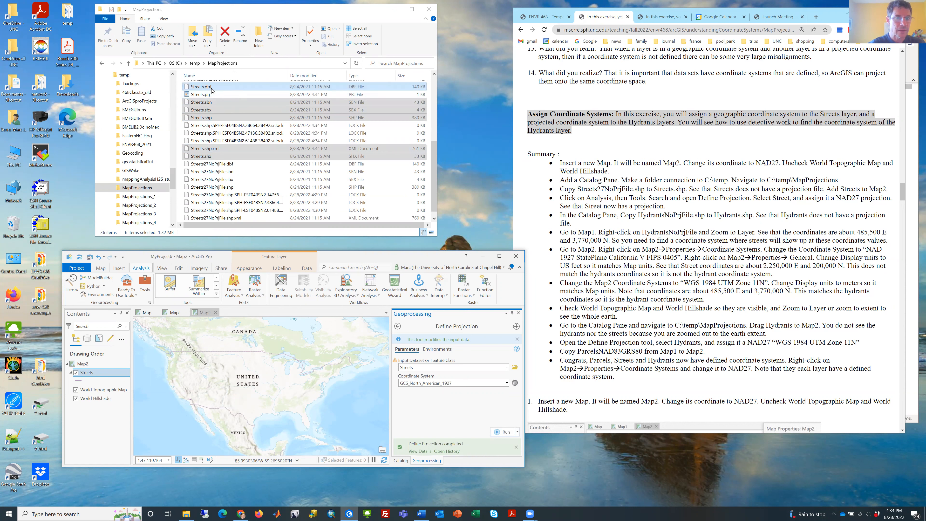
Open the new Streets.prj file in WordPad, check its geographic coordinate system name, and close it
left_click(201, 94)
right_click(211, 94)
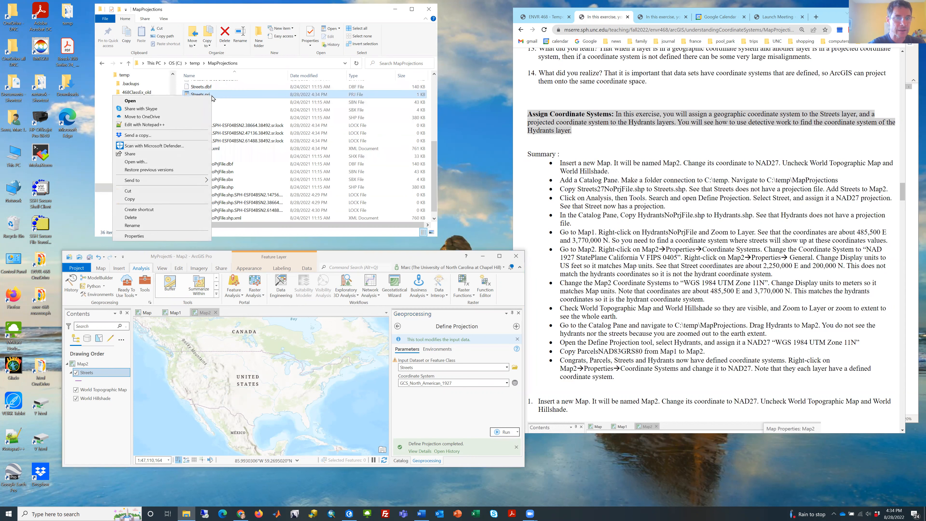
mouse_move(191, 184)
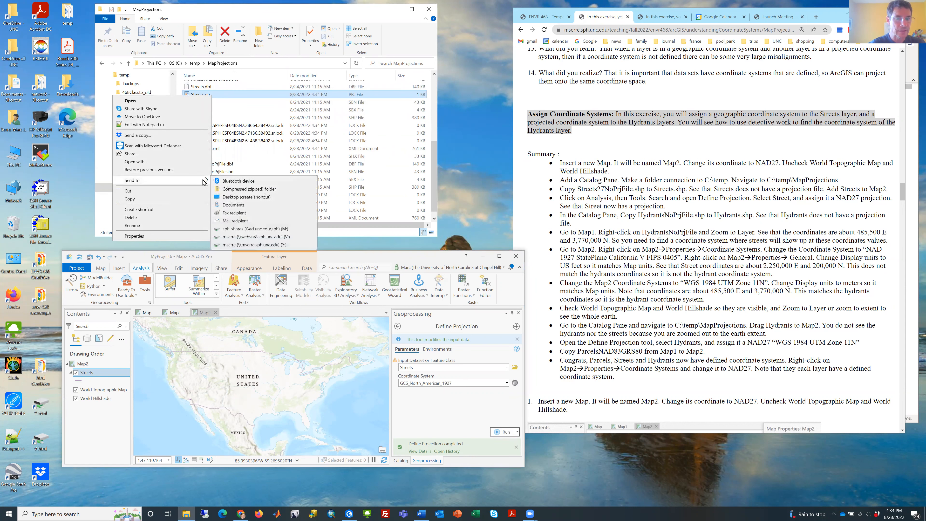
left_click(197, 159)
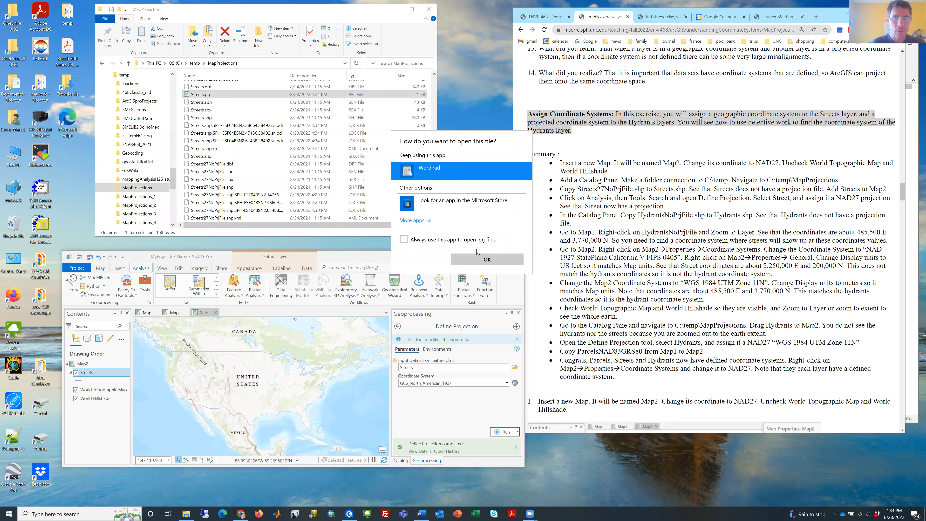
left_click(479, 263)
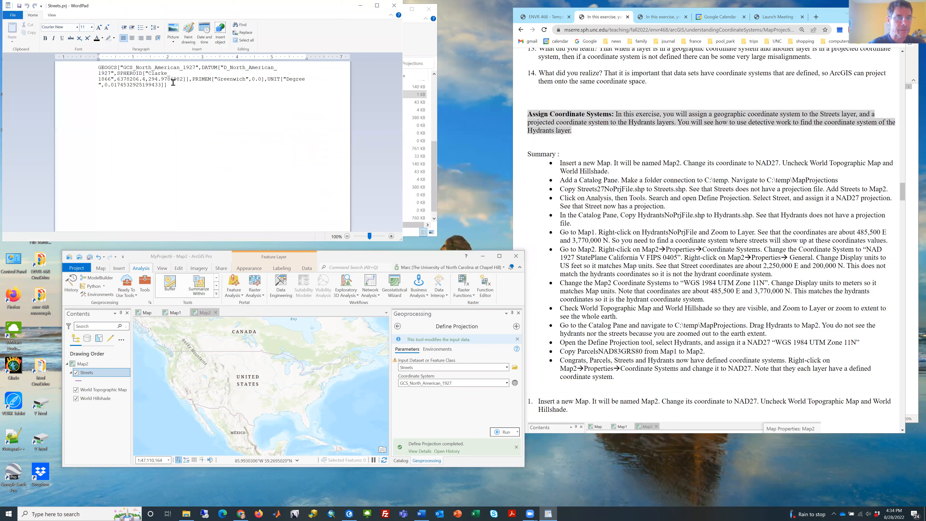
left_click_drag(124, 69, 189, 69)
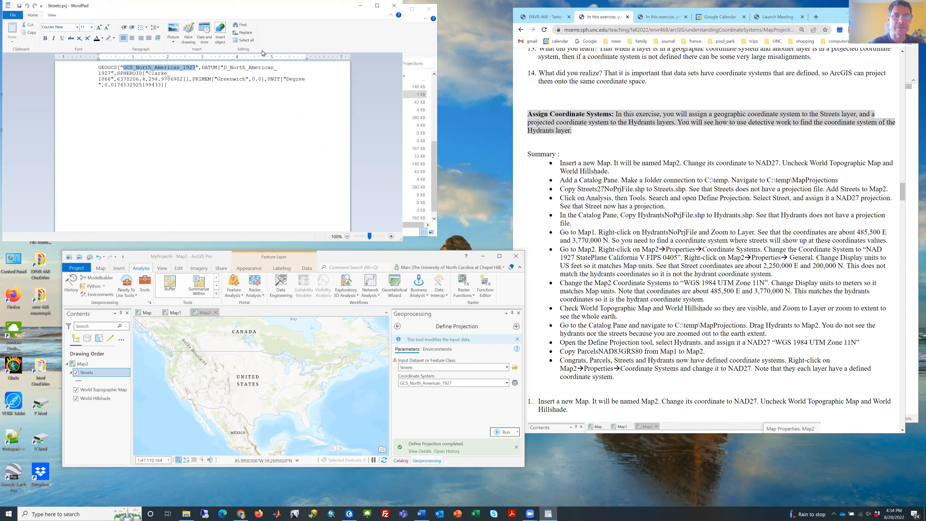
left_click(394, 6)
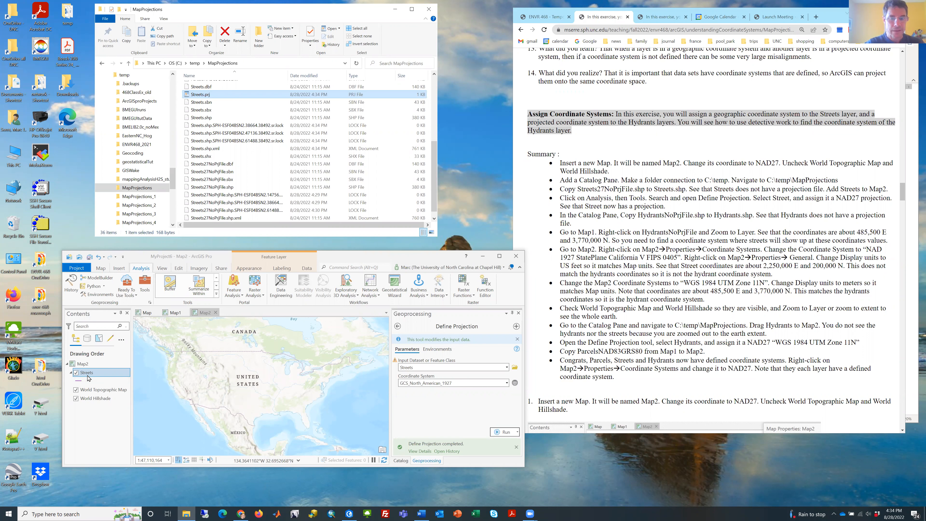
Locate HydrantsNoPrjFile.shp in the MapProjections folder and inspect the hydrants' coordinates in Map1
left_click(401, 460)
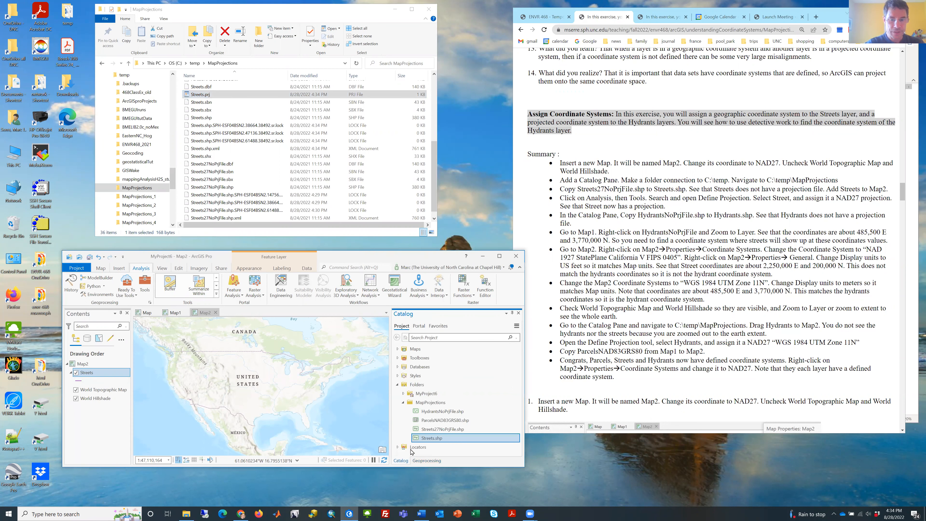
left_click(426, 412)
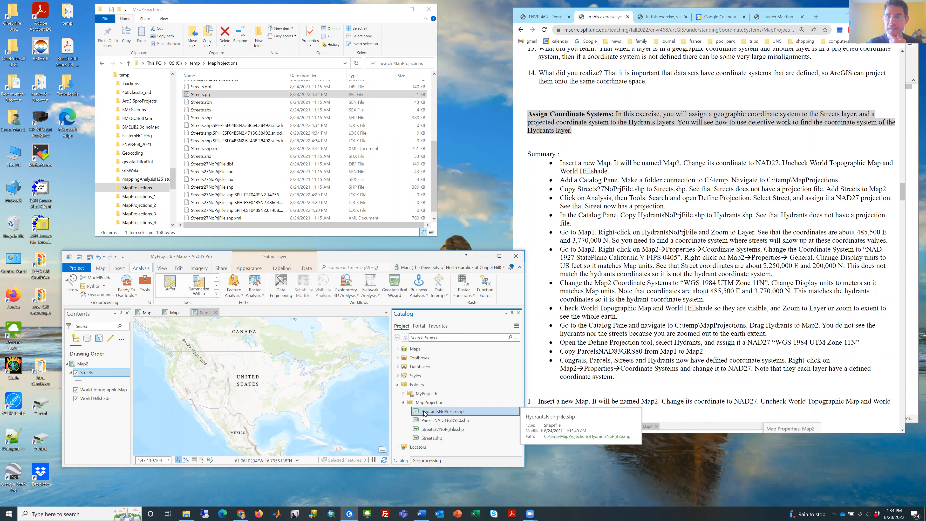
left_click(175, 313)
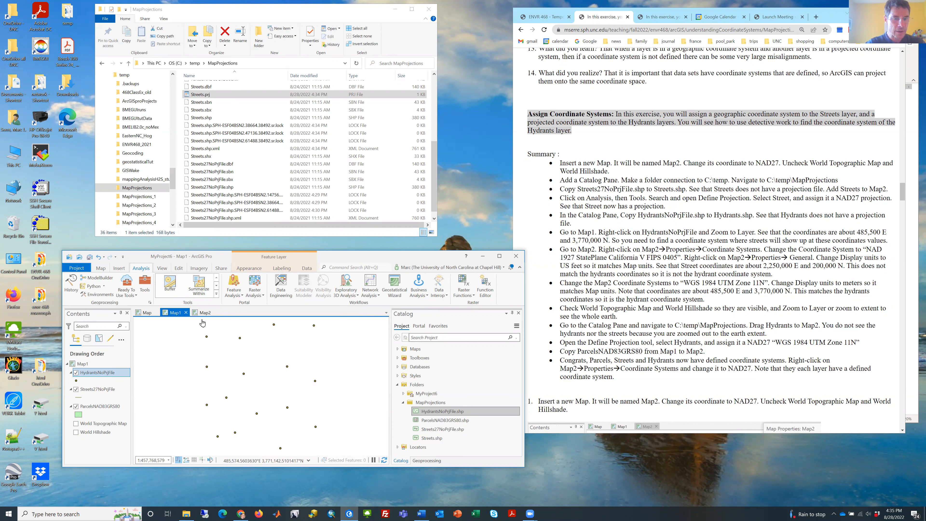
Hide the World Topographic Map and World Hillshade layers in Map2 and zoom to the Streets layer
left_click(205, 313)
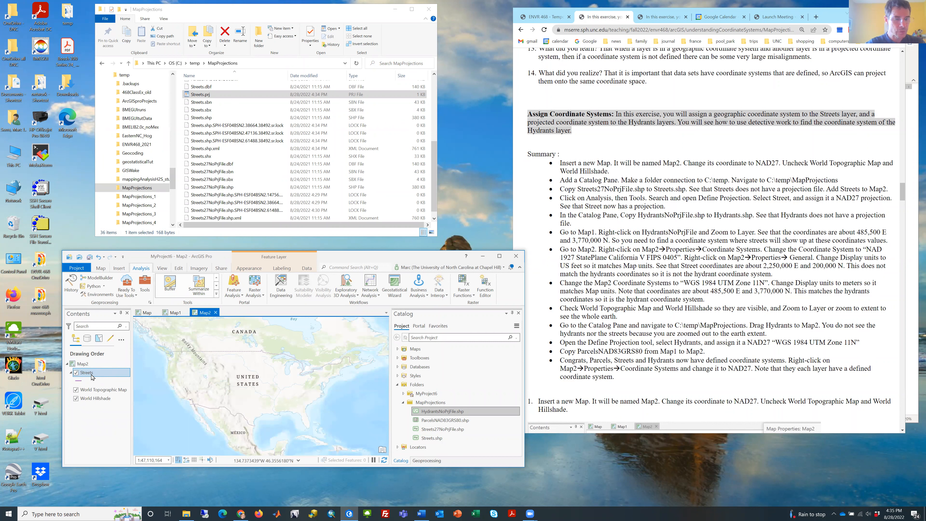
left_click(75, 390)
left_click(76, 398)
right_click(86, 373)
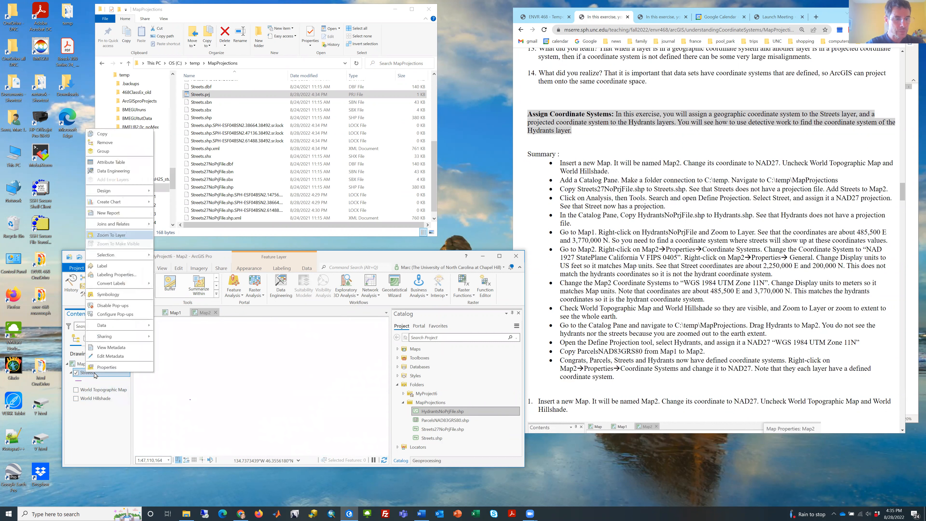
left_click(113, 235)
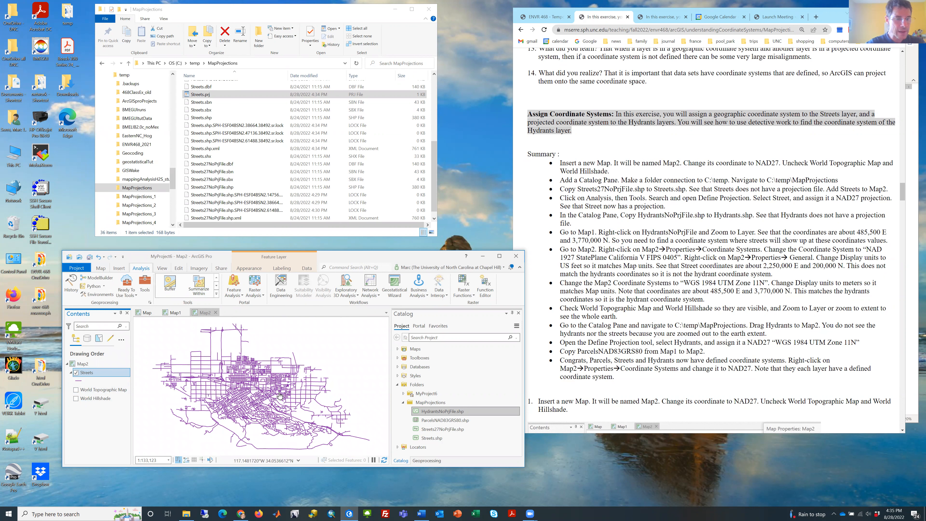
Set Map2's coordinate system to NAD 1927 StatePlane California V FIPS 0405
left_click(93, 363)
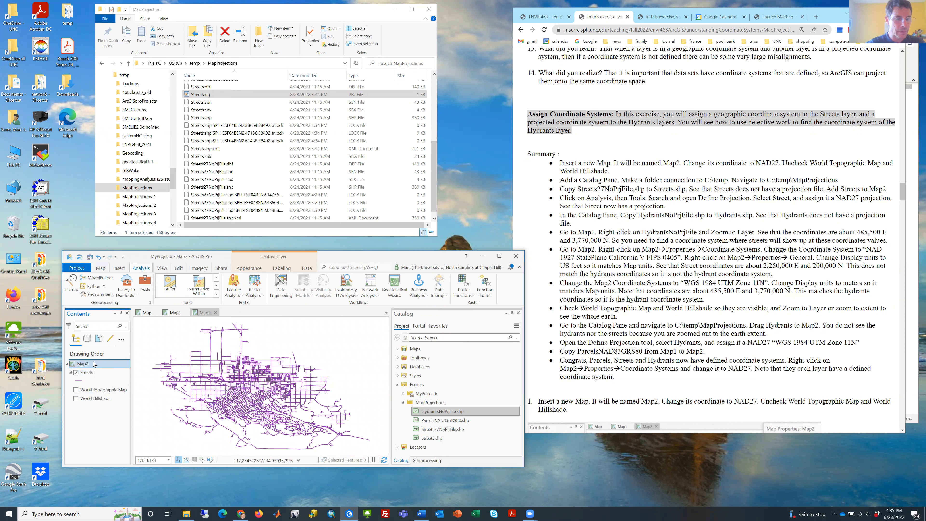
right_click(97, 363)
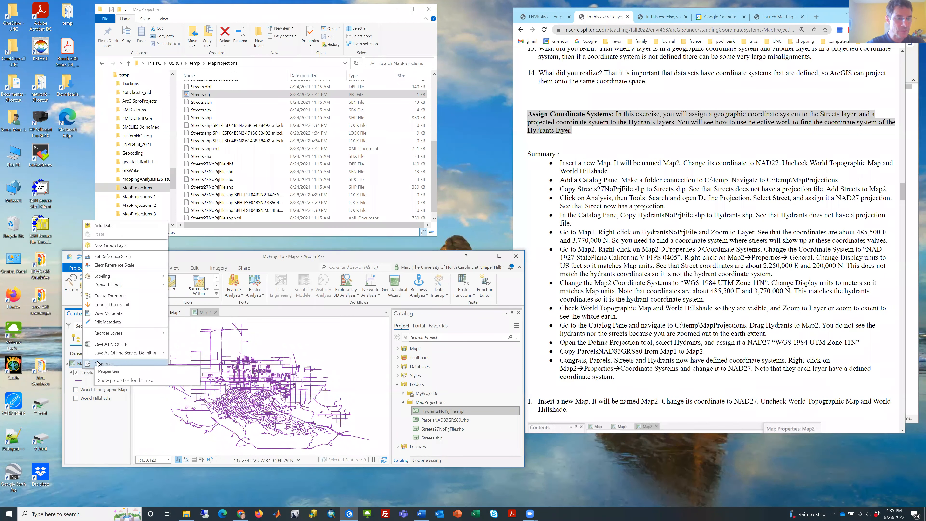
left_click(99, 362)
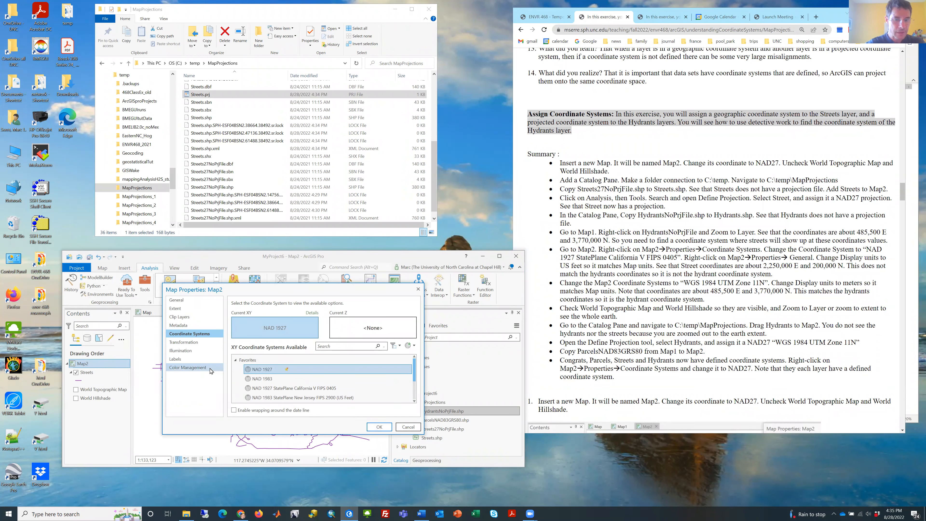
left_click(273, 389)
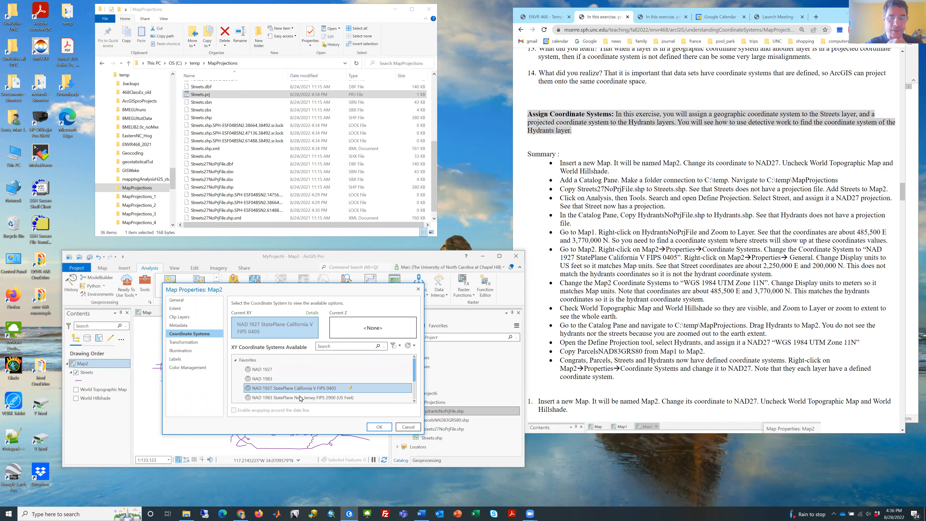
left_click(379, 427)
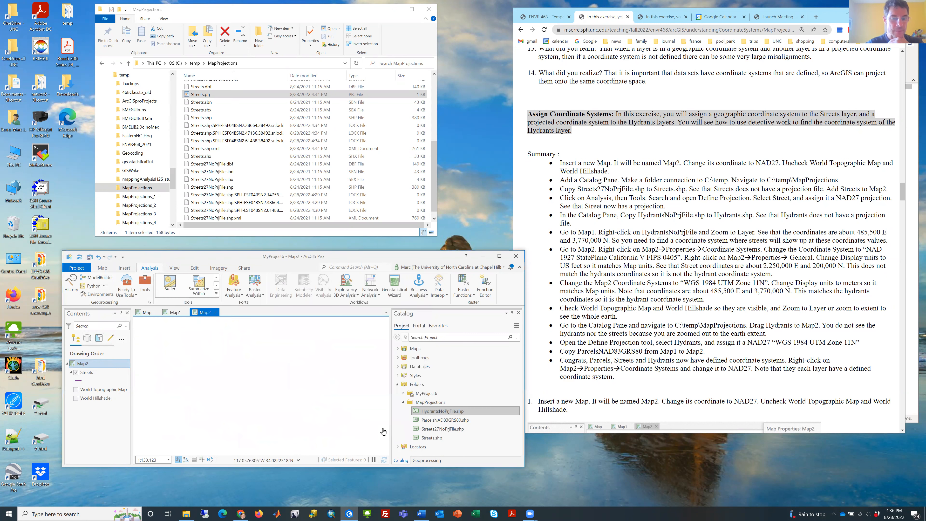
Set Map2's display units to US Feet and compare its street coordinates with the hydrant coordinates in Map1
right_click(115, 366)
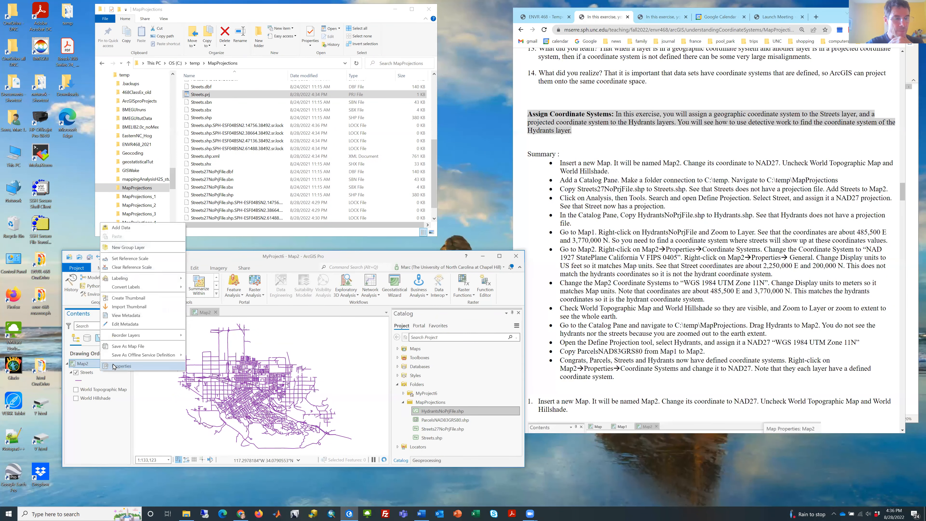
left_click(115, 366)
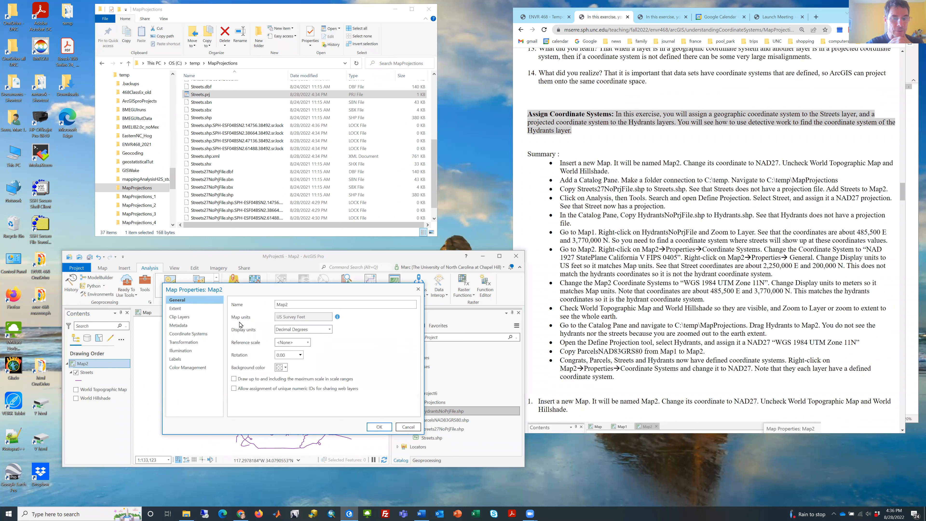
left_click(313, 330)
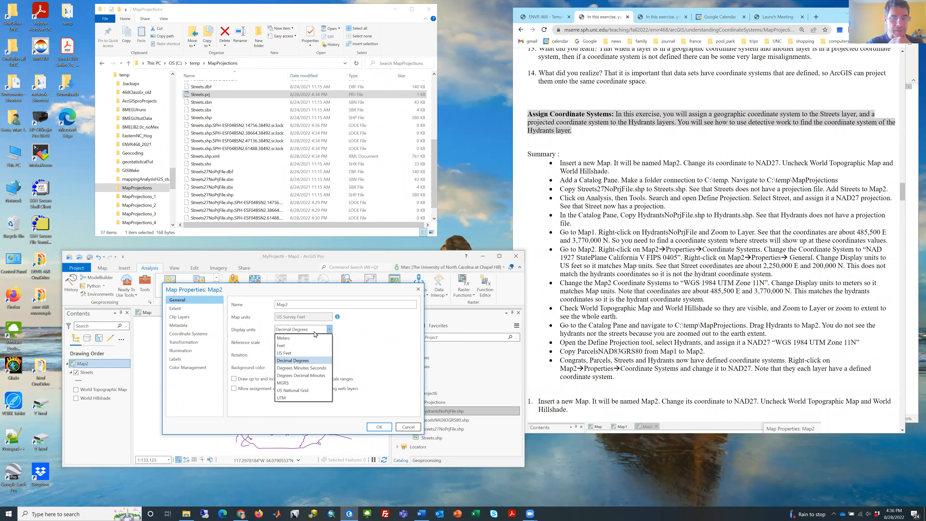
left_click(310, 353)
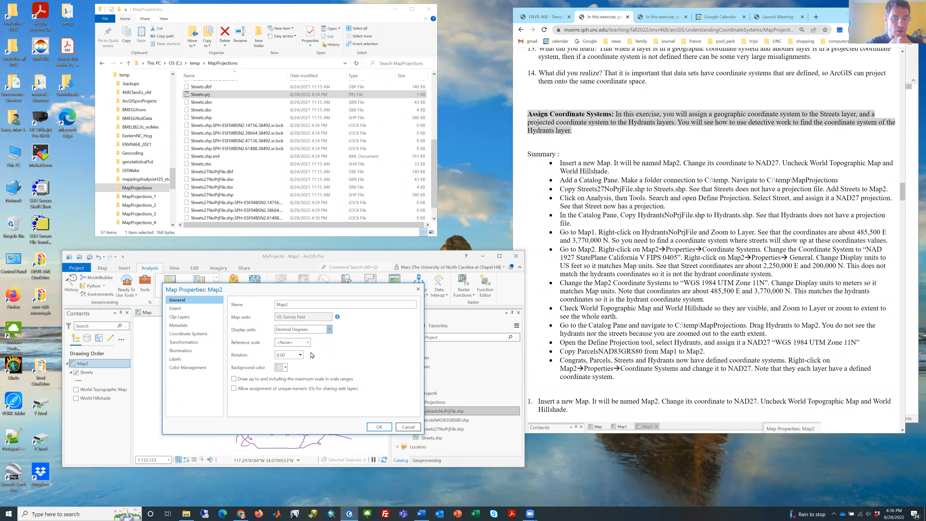
left_click(379, 427)
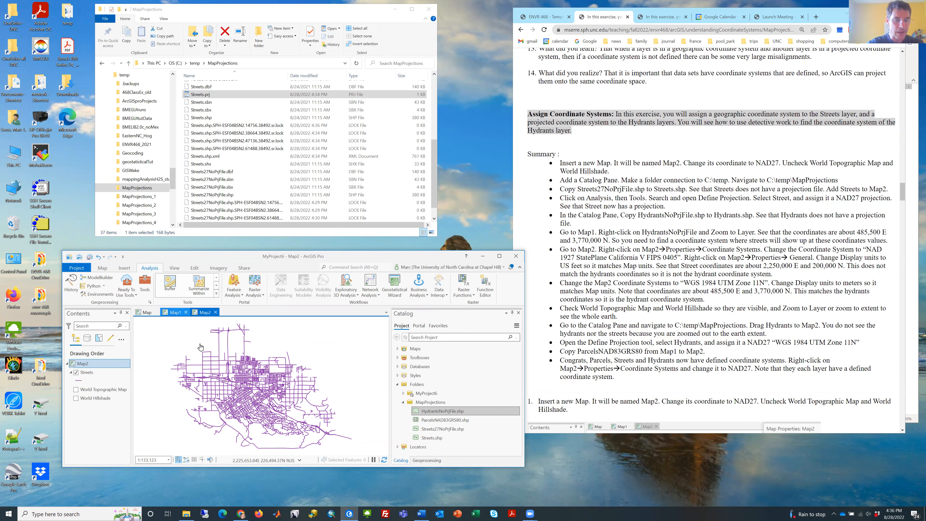
left_click(175, 313)
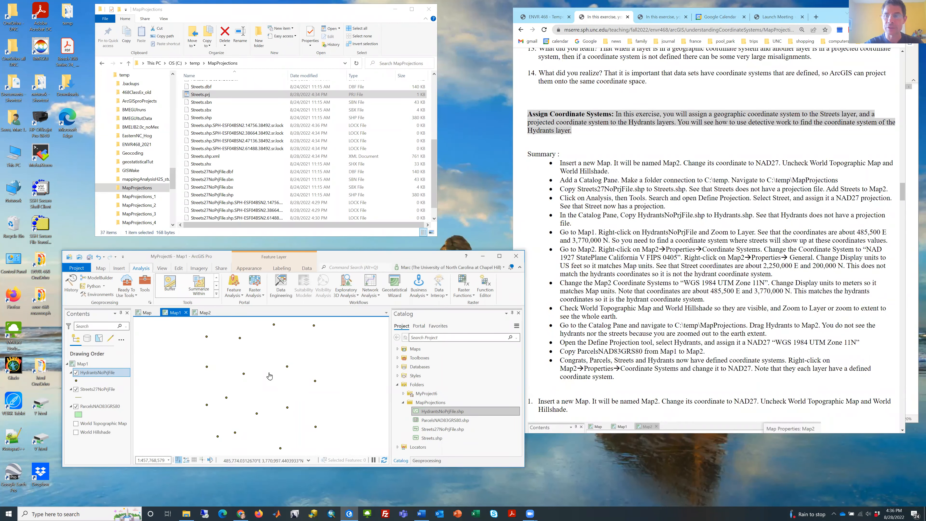
left_click(205, 312)
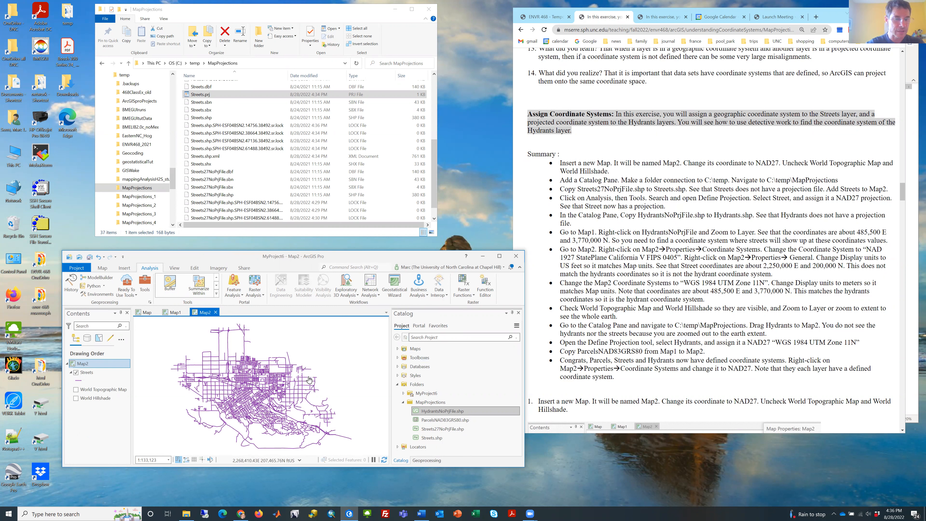
Set Map2's coordinate system to WGS 1984 UTM Zone 11N
left_click(89, 364)
right_click(90, 364)
left_click(98, 365)
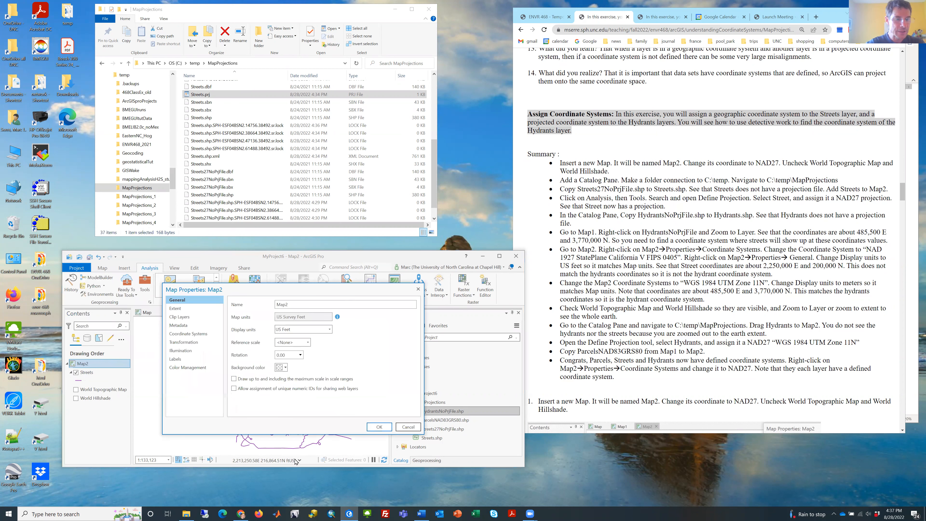
left_click(189, 333)
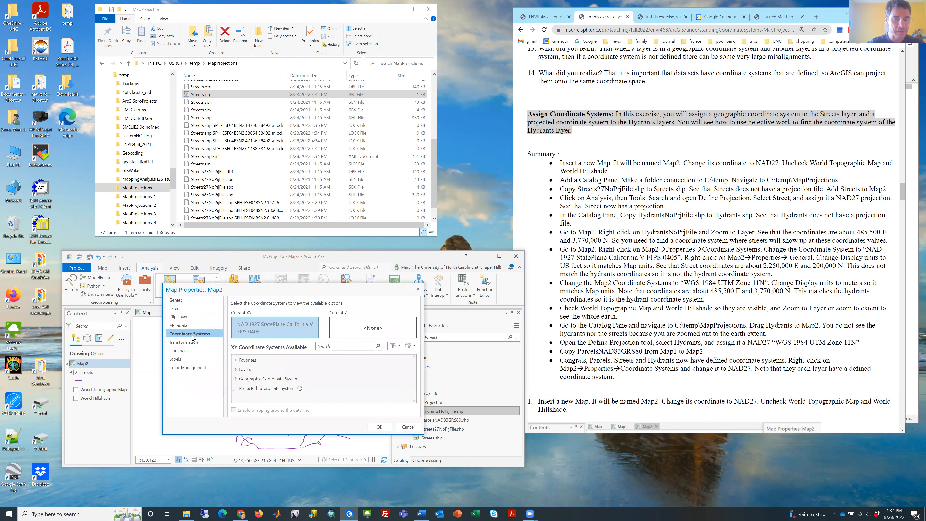
scroll(300, 375, "down", 1)
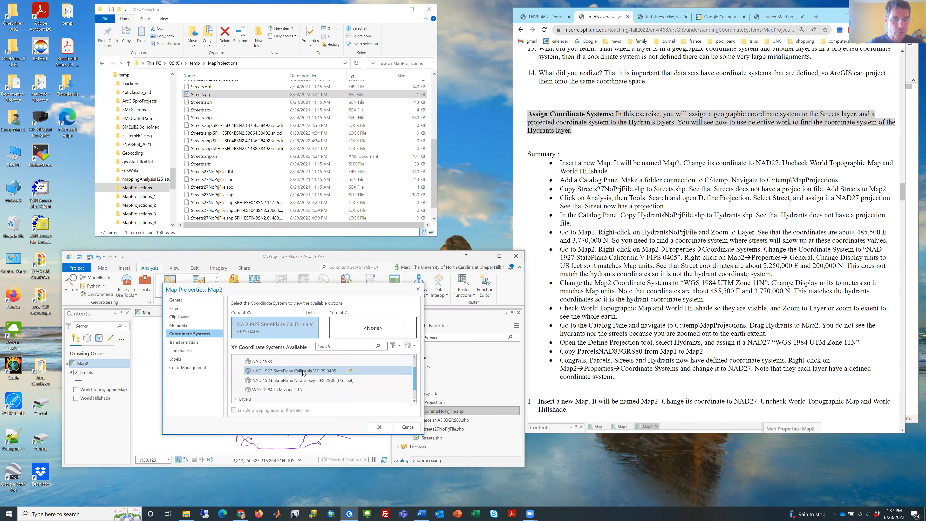
left_click(272, 389)
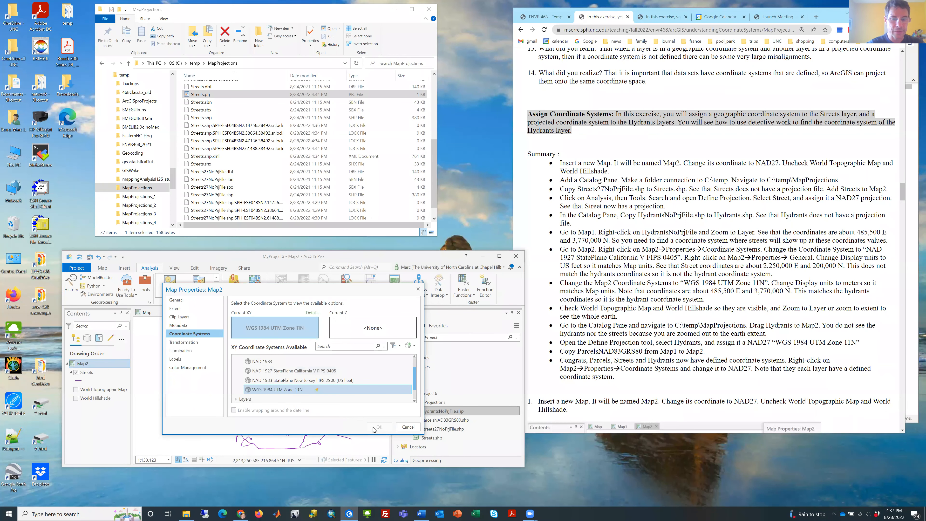
left_click(378, 426)
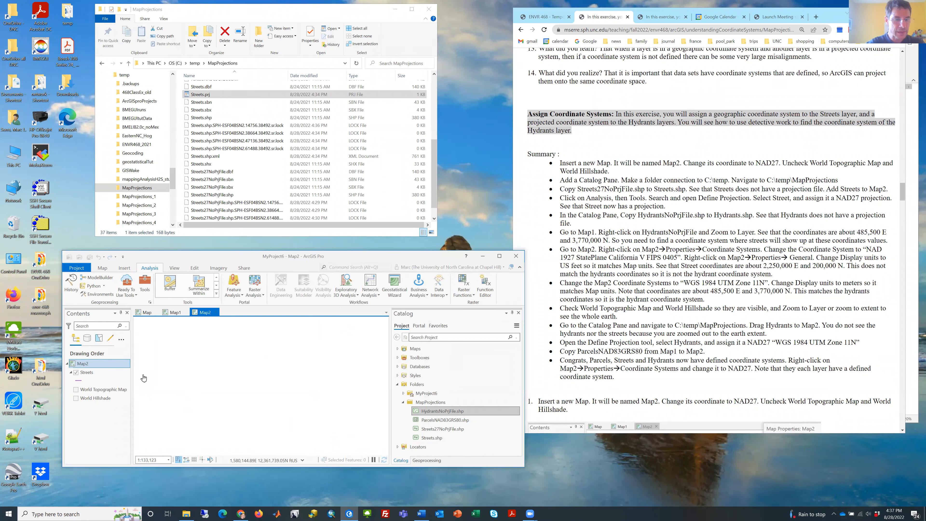
Set Map2's display units to Meters and compare its street coordinates with the hydrant coordinates in Map1
right_click(83, 364)
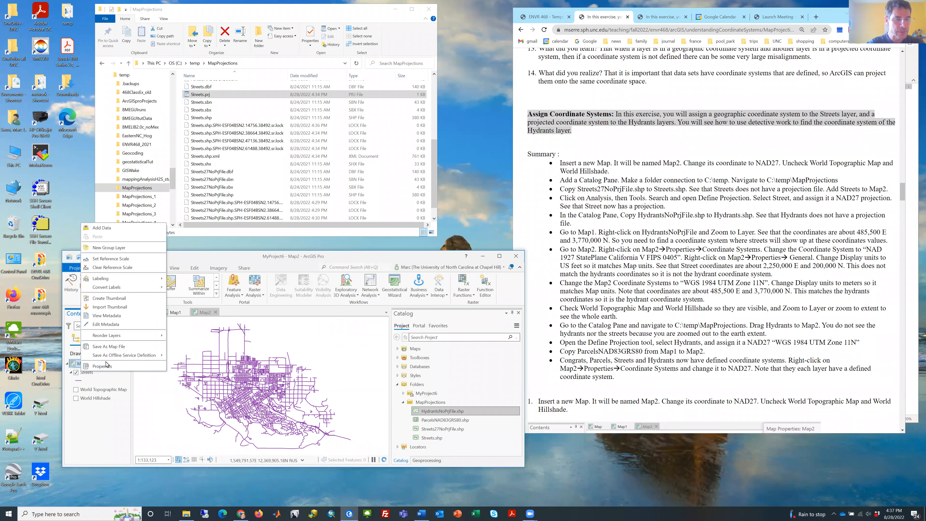
left_click(100, 366)
left_click(186, 301)
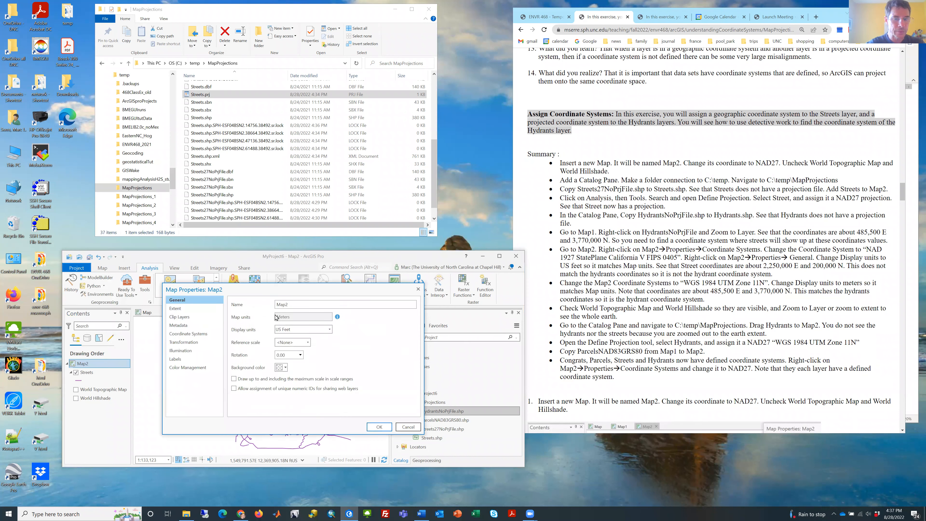
left_click(302, 329)
left_click(375, 426)
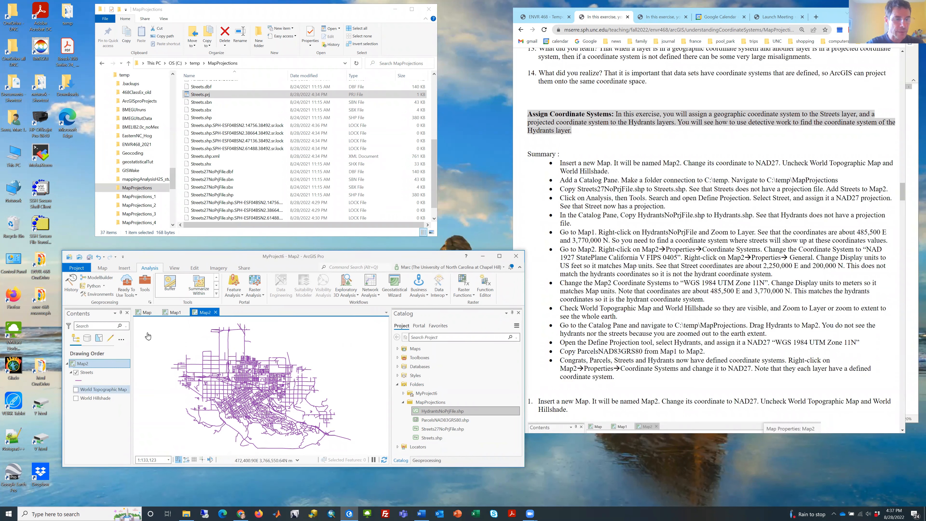
left_click(175, 312)
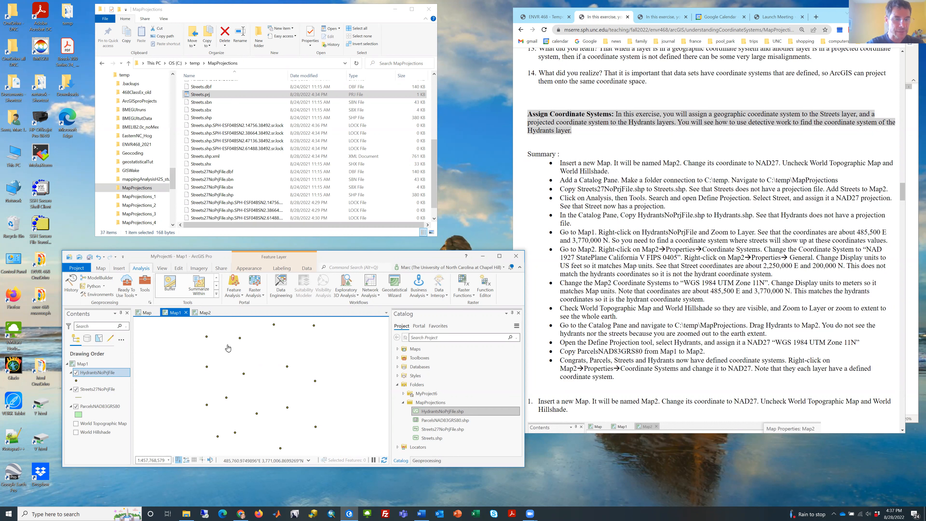
left_click(206, 313)
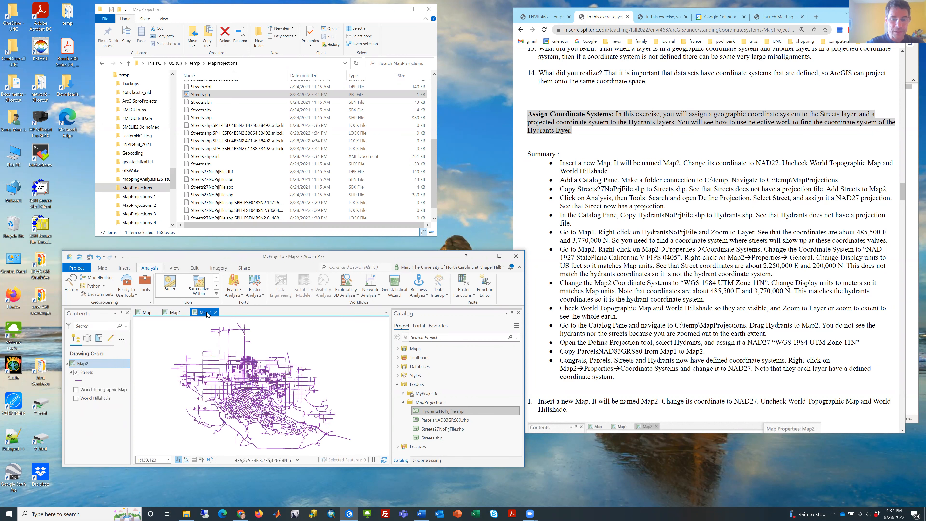
Duplicate HydrantsNoPrjFile.shp within the MapProjections folder
right_click(414, 414)
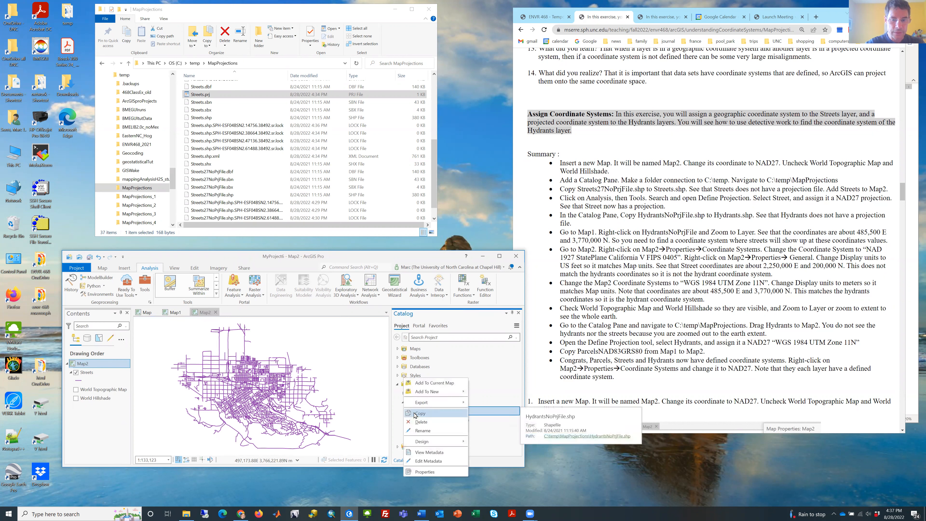
left_click(414, 413)
left_click(413, 403)
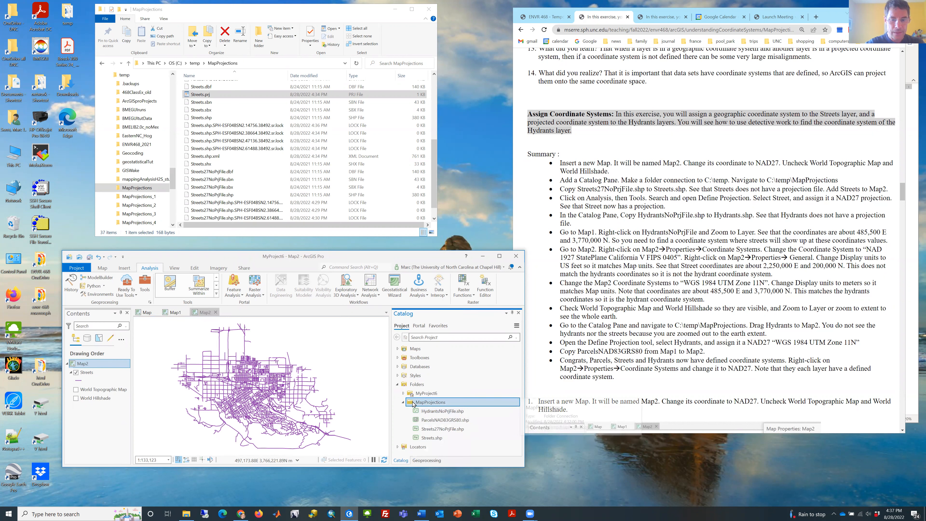
right_click(413, 402)
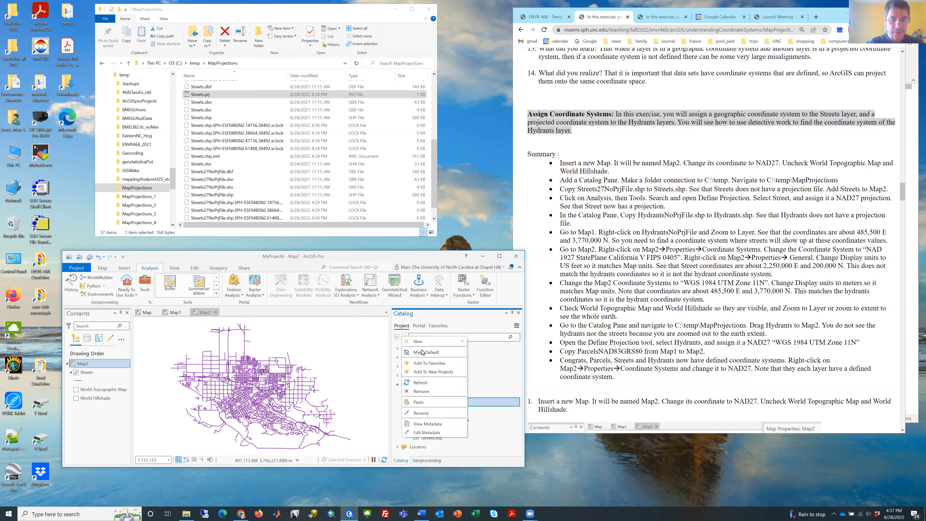
left_click(418, 402)
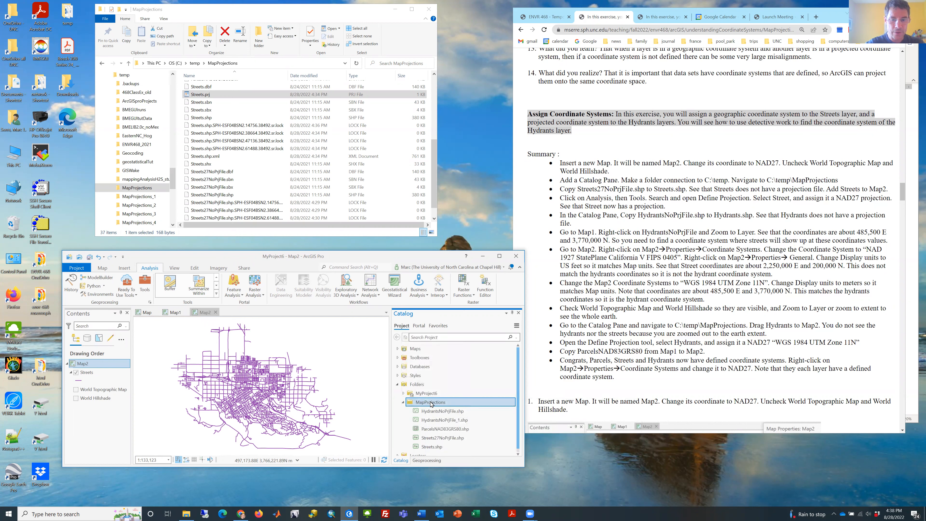
Rename the original HydrantsNoPrjFile.shp as Hydrants.shp and check the folder for a Hydrants projection file
left_click(439, 413)
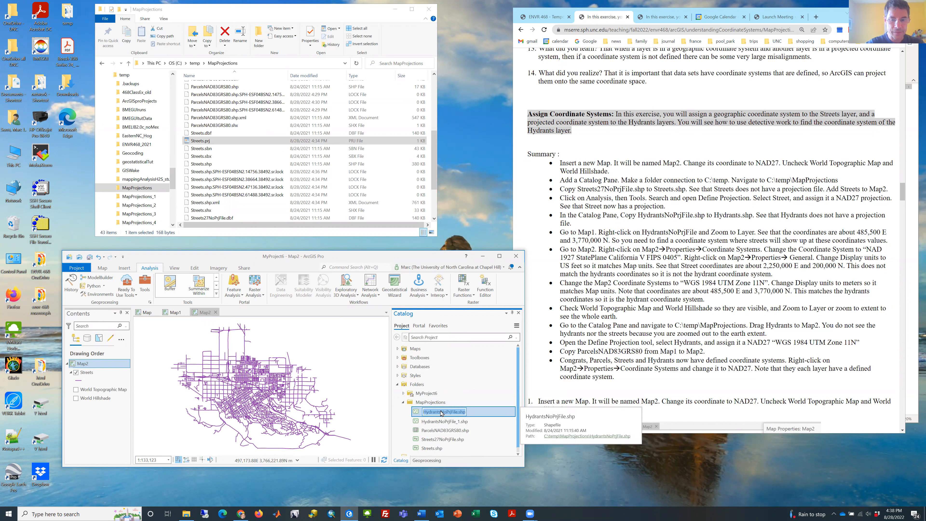
left_click(440, 410)
left_click_drag(452, 410, 456, 409)
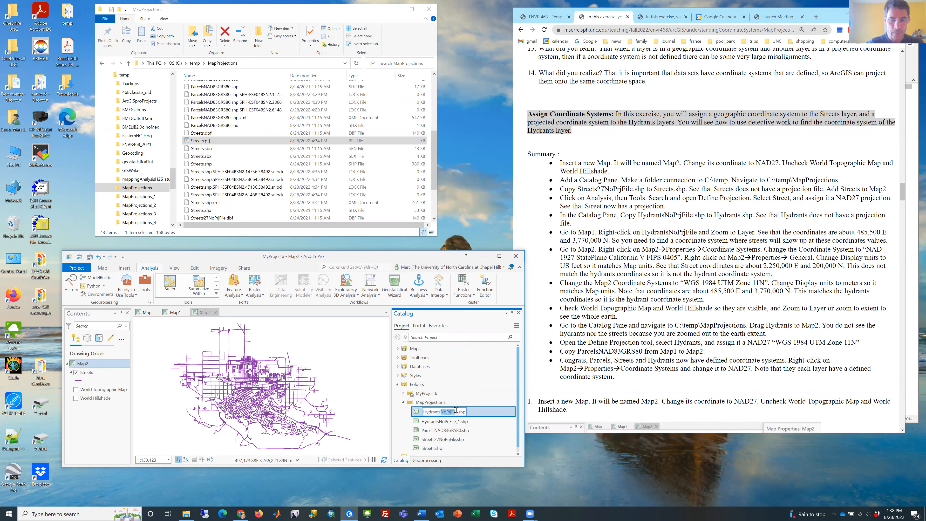
key("BackSpace")
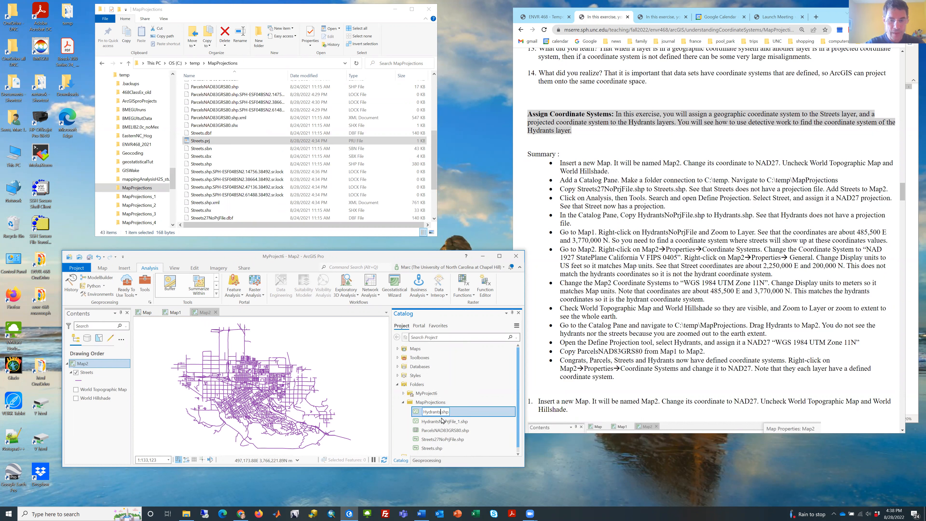
key("Return")
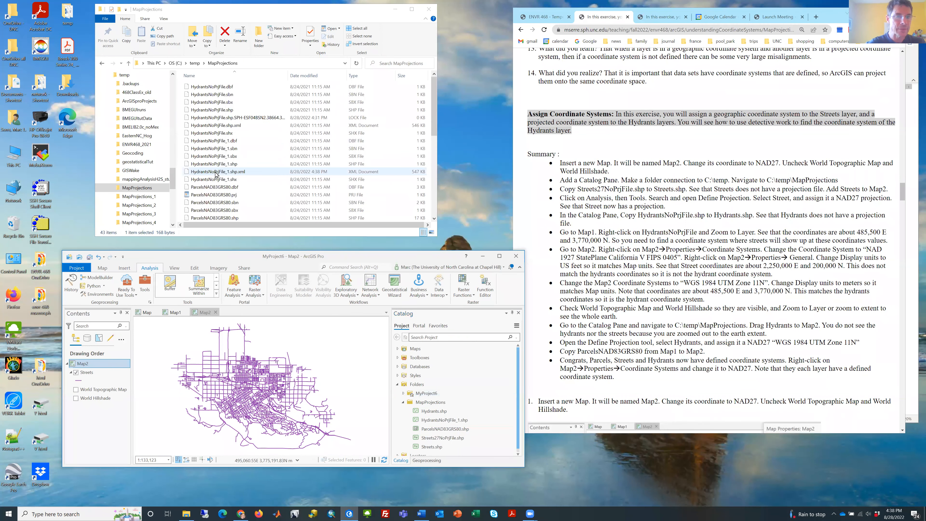
left_click(217, 87)
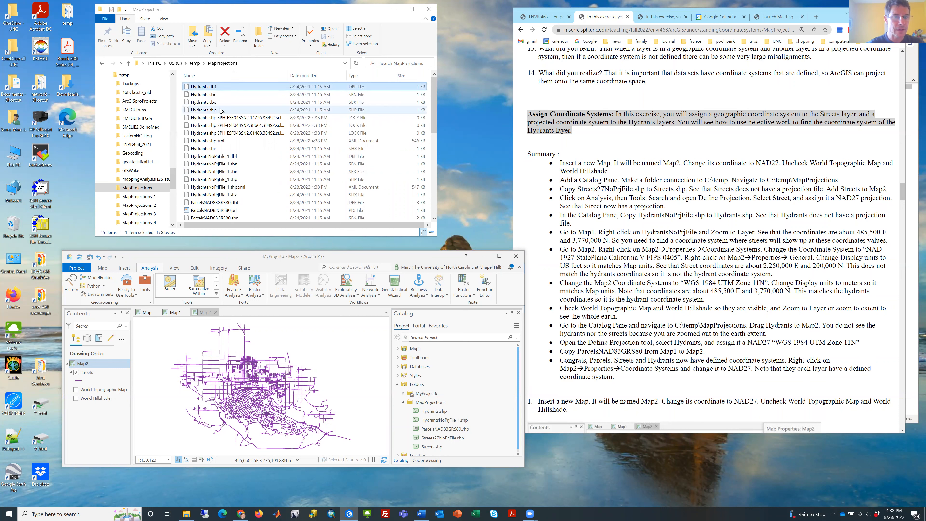
Add Hydrants.shp from the MapProjections folder to Map2 so it is available as input for Define Projection
left_click(427, 460)
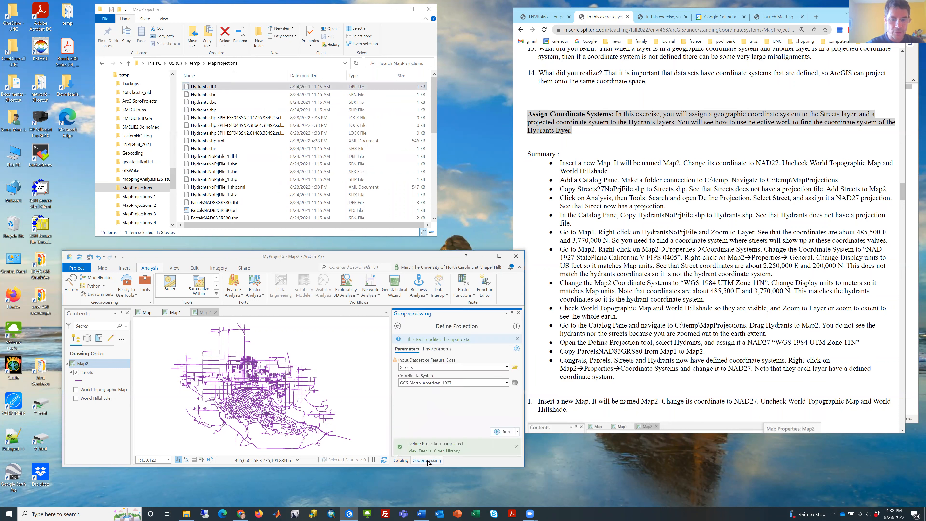
left_click(505, 367)
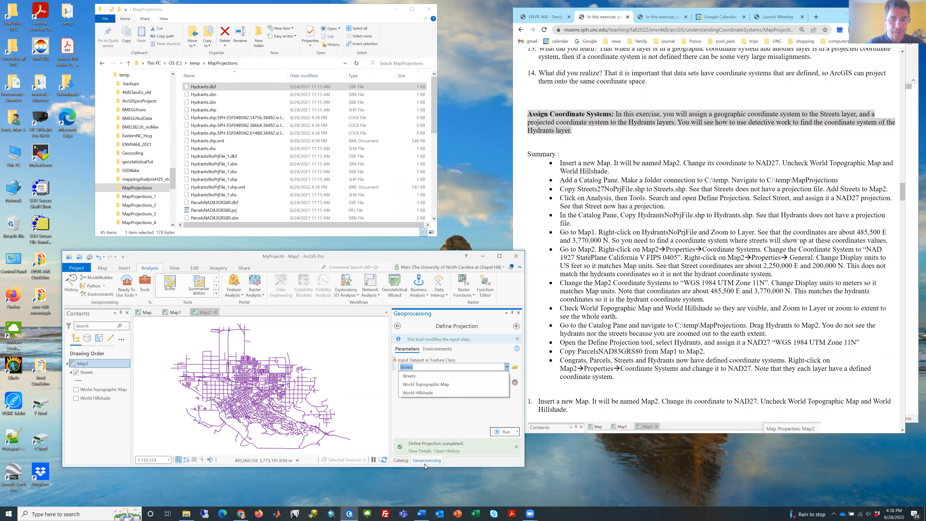
left_click(400, 460)
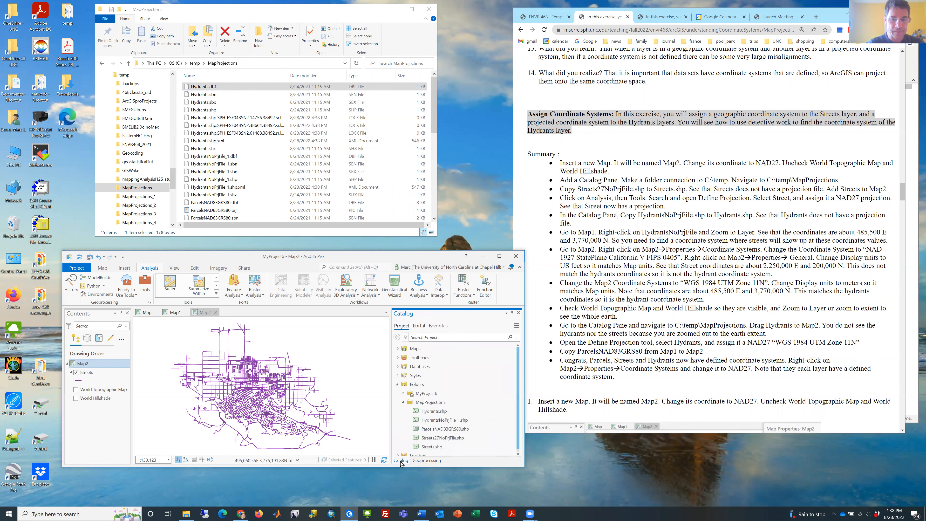
left_click_drag(414, 411, 94, 373)
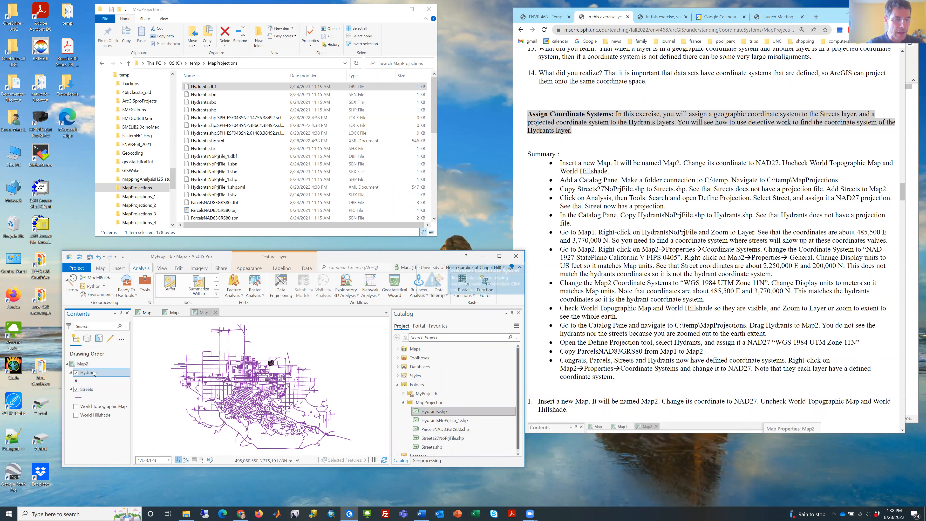
Assign WGS 1984 UTM Zone 11N to the Hydrants layer with Define Projection and locate Hydrants.prj in the MapProjections folder
left_click(427, 460)
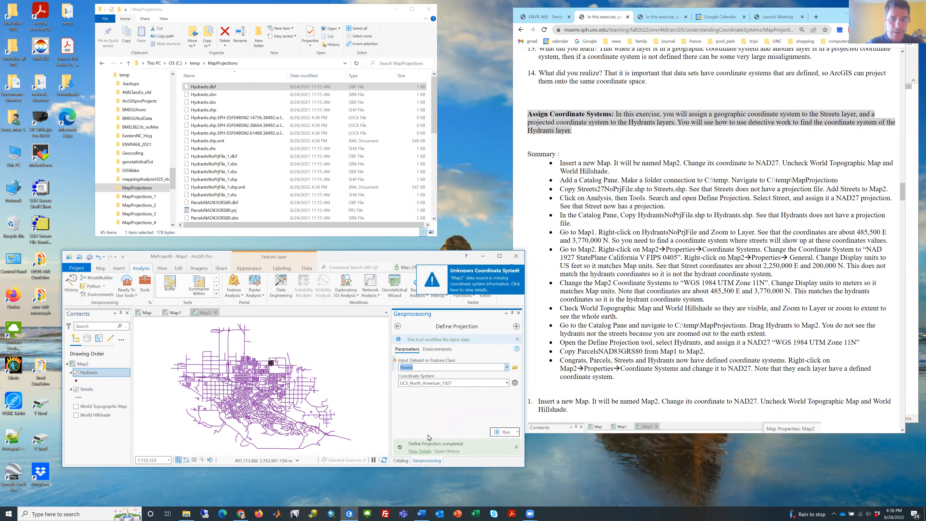
left_click(507, 367)
left_click(500, 376)
left_click(515, 382)
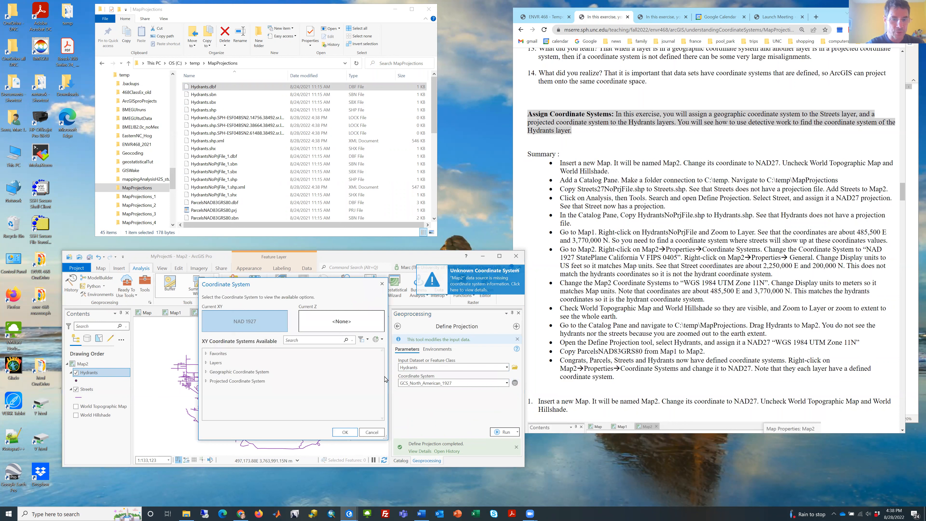
left_click(258, 399)
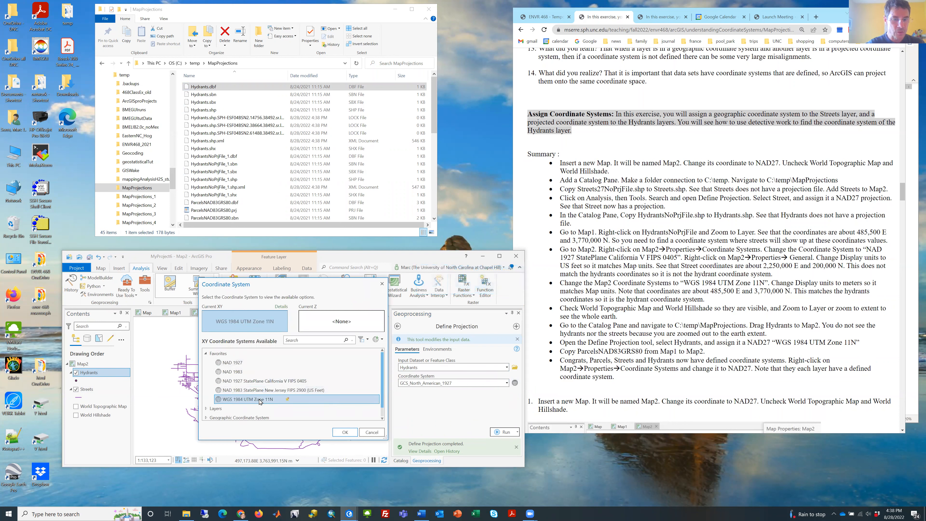
left_click(344, 432)
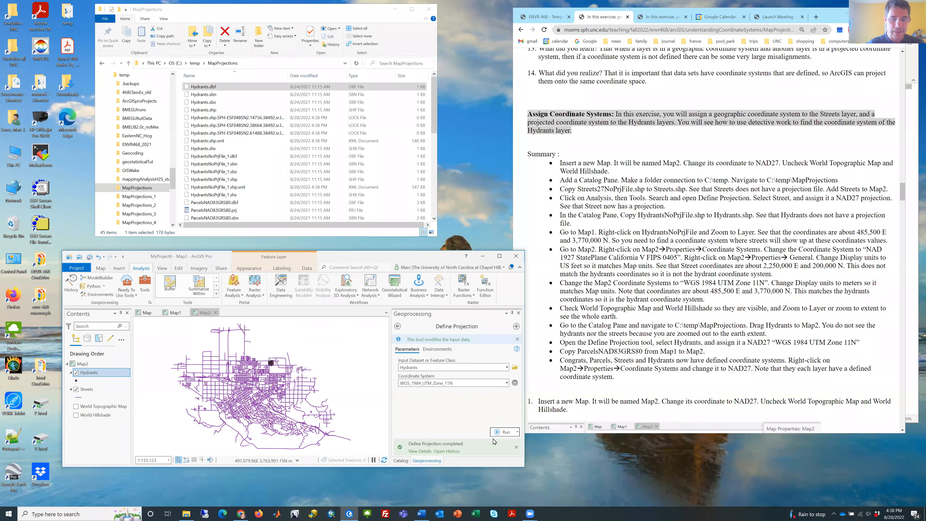
left_click(503, 450)
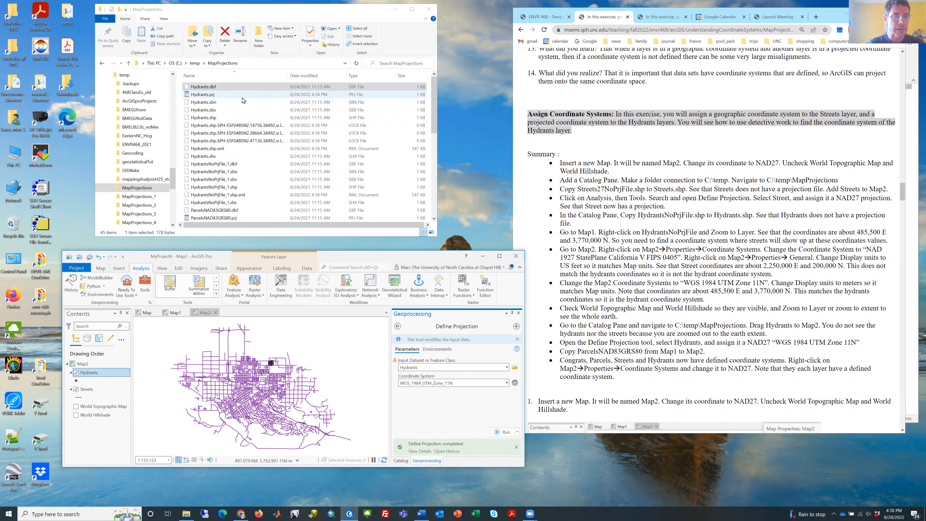
double_click(241, 96)
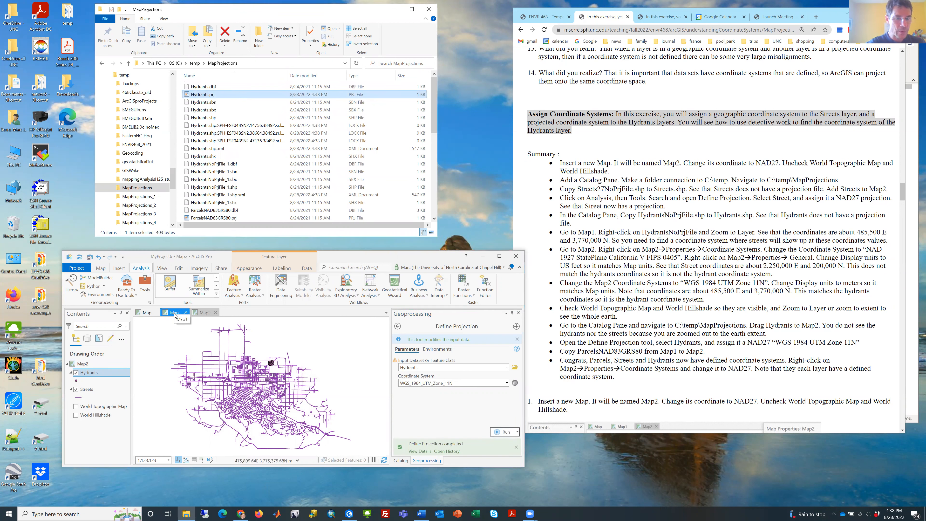
Show the World Topographic Map and World Hillshade layers in Map2 and set the map's coordinate system to NAD 1927
left_click(76, 406)
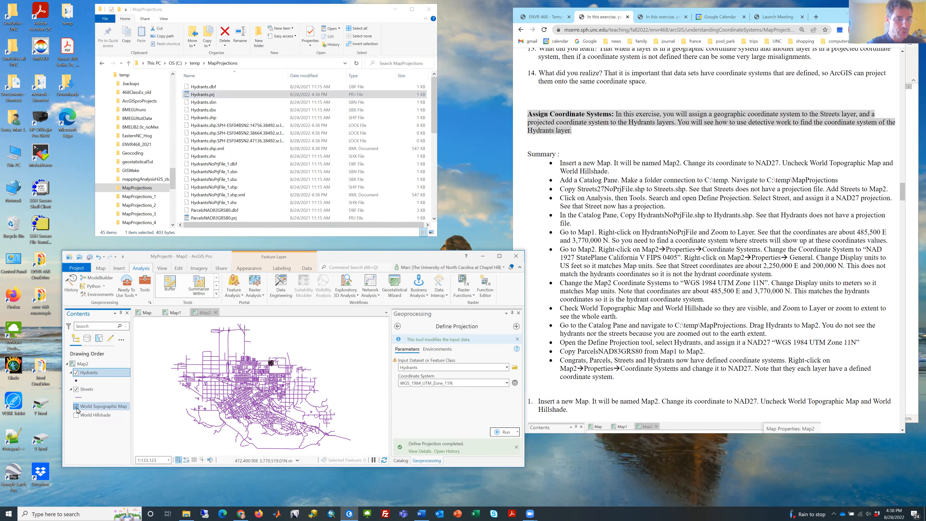
left_click(76, 415)
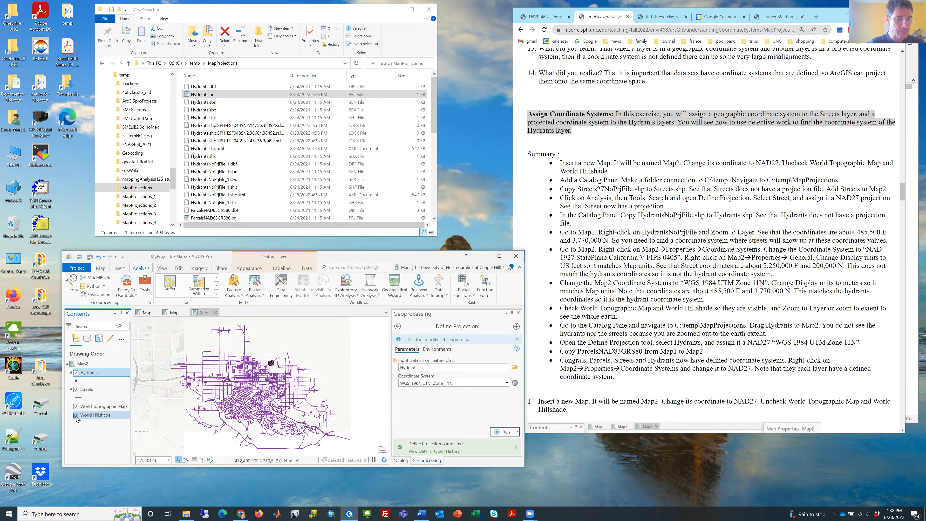
right_click(83, 364)
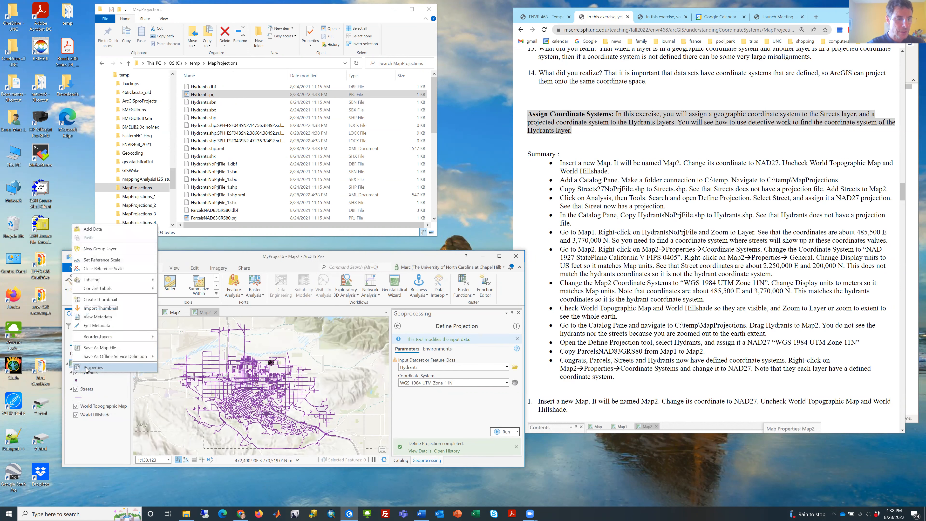
left_click(87, 368)
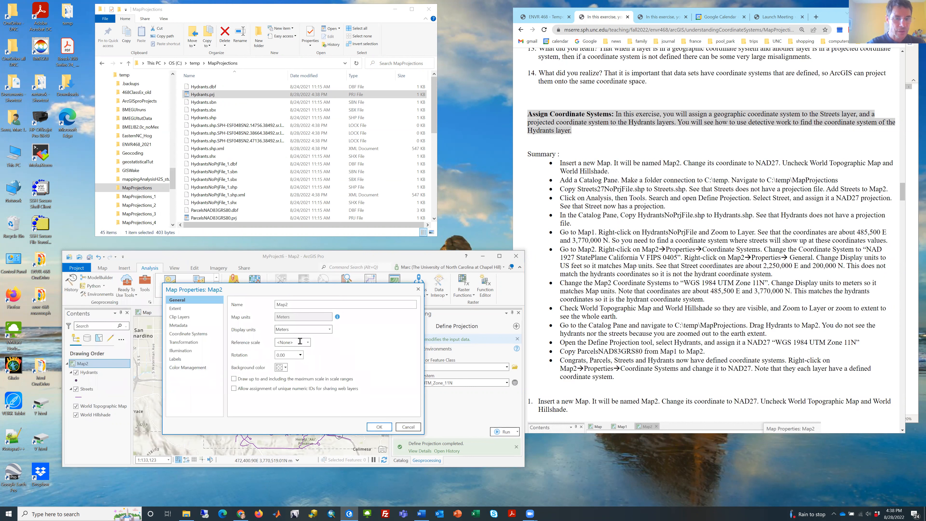
left_click(188, 333)
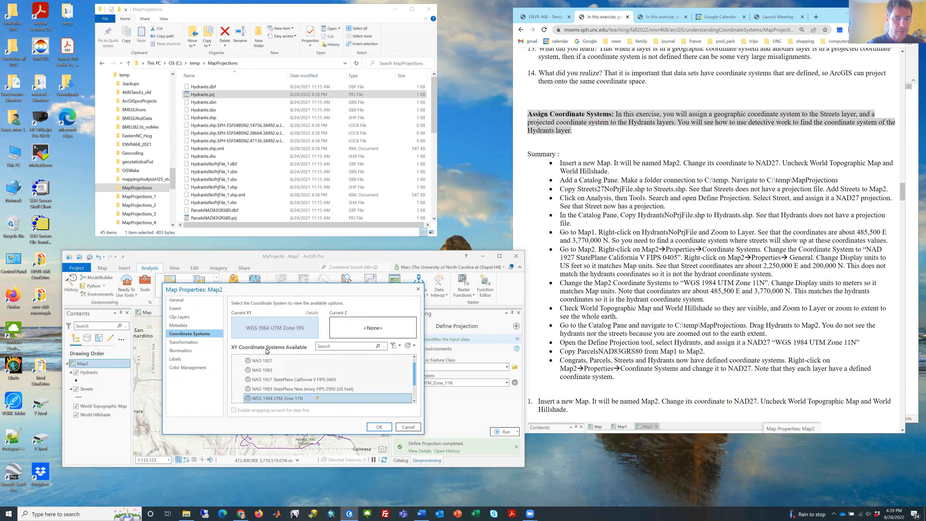
left_click(264, 360)
left_click(384, 430)
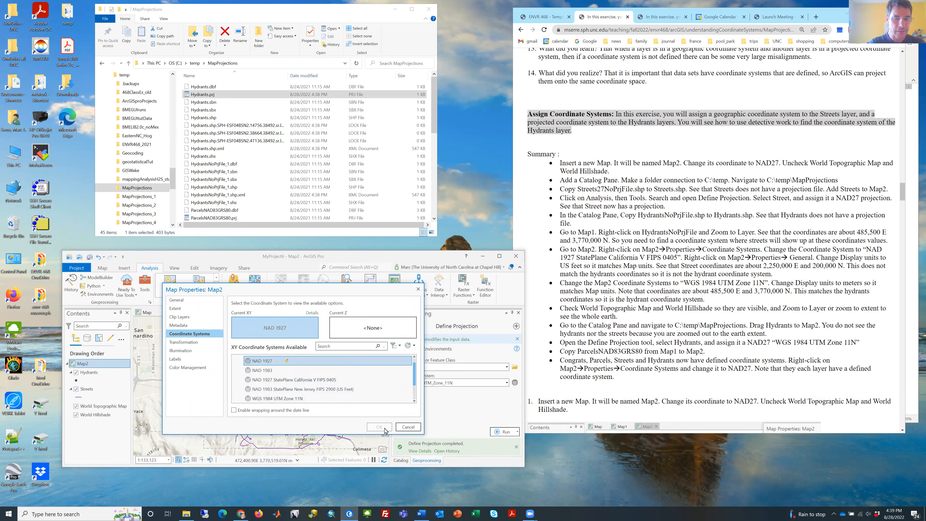
Apply the NAD 1927 coordinate system to Map2 and copy the ParcelsNAD83GRS80 layer from Map1 into Map2
left_click(383, 429)
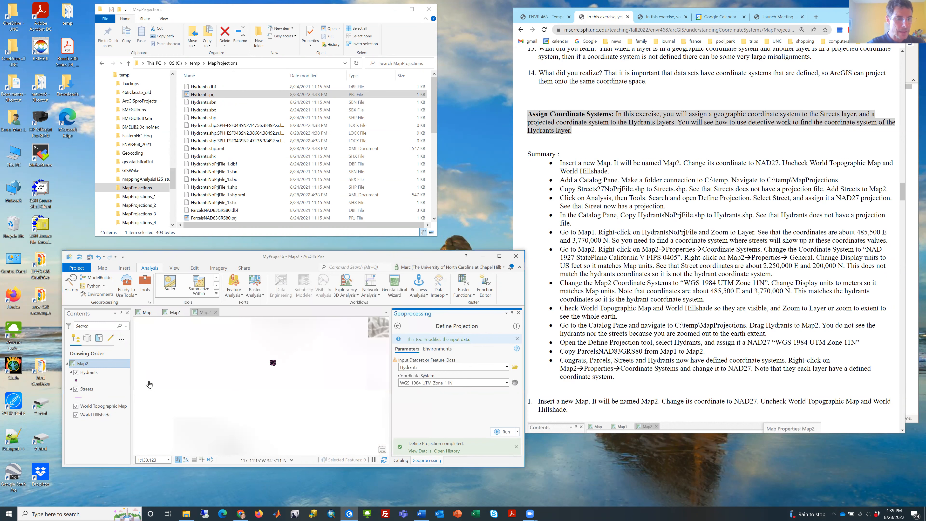
left_click(175, 312)
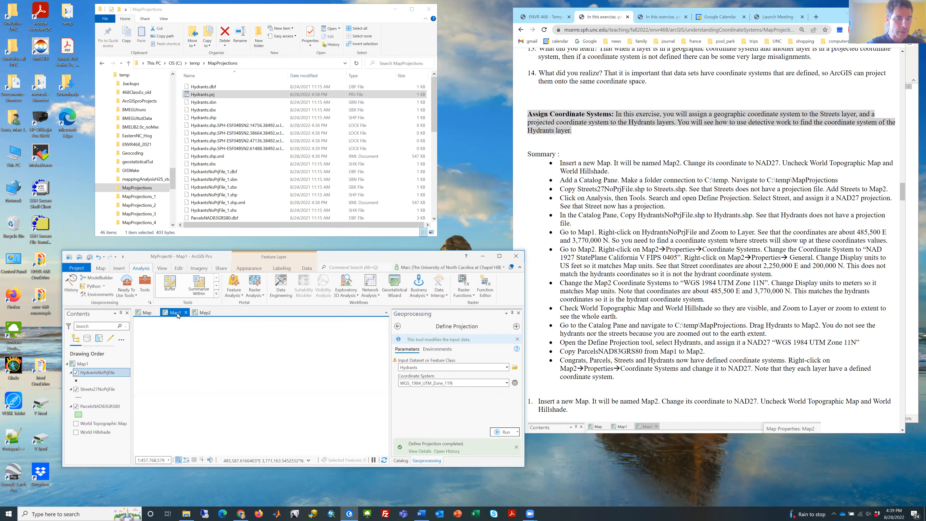
right_click(102, 408)
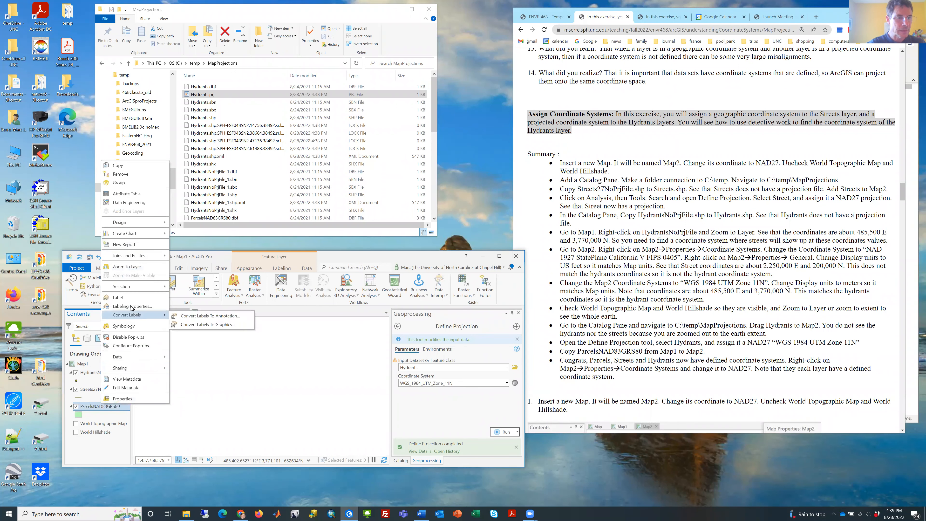
left_click(121, 167)
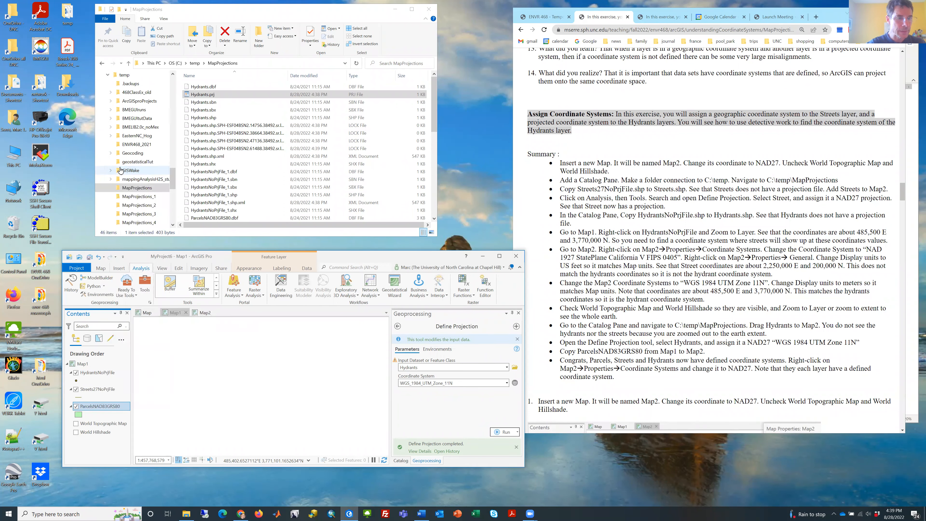
right_click(108, 406)
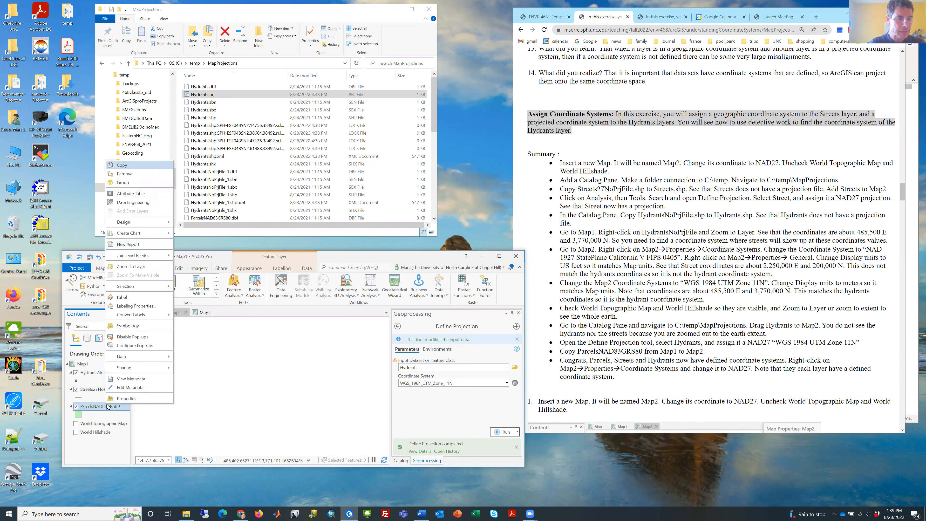
left_click(132, 166)
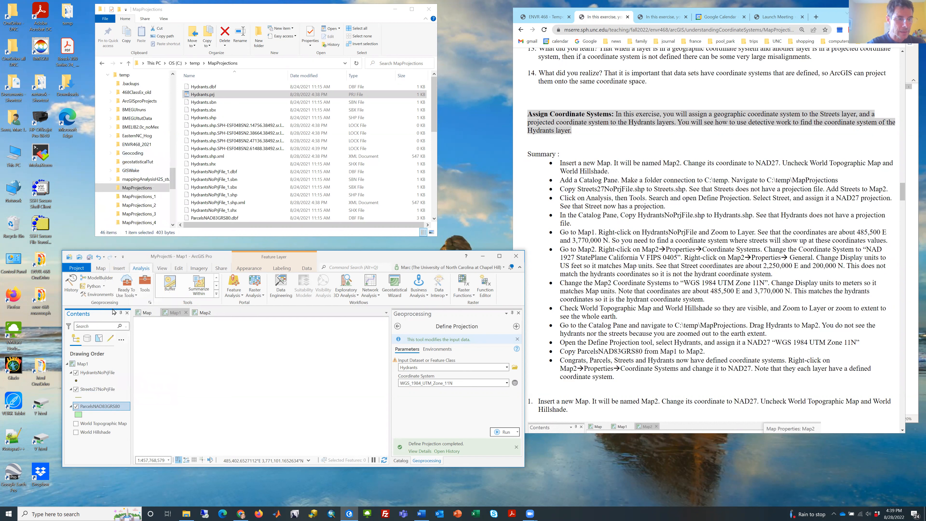
left_click(200, 314)
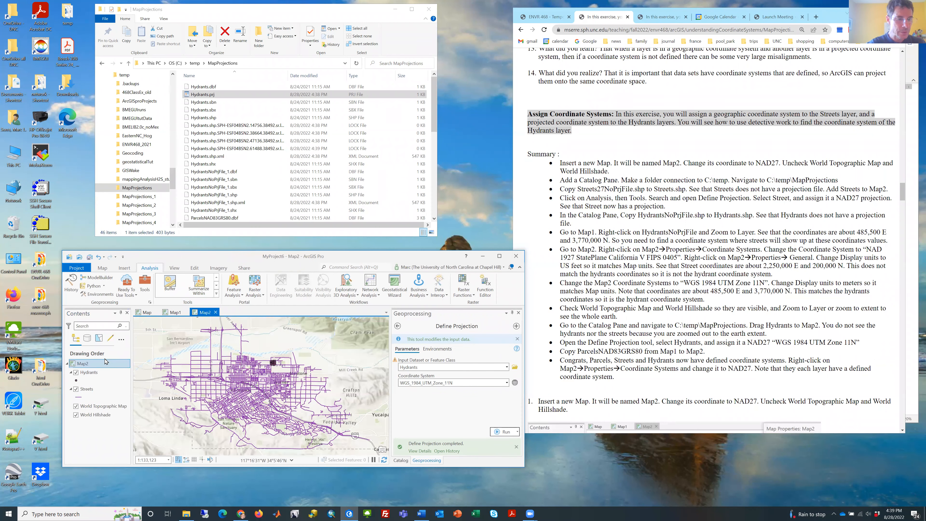
right_click(102, 366)
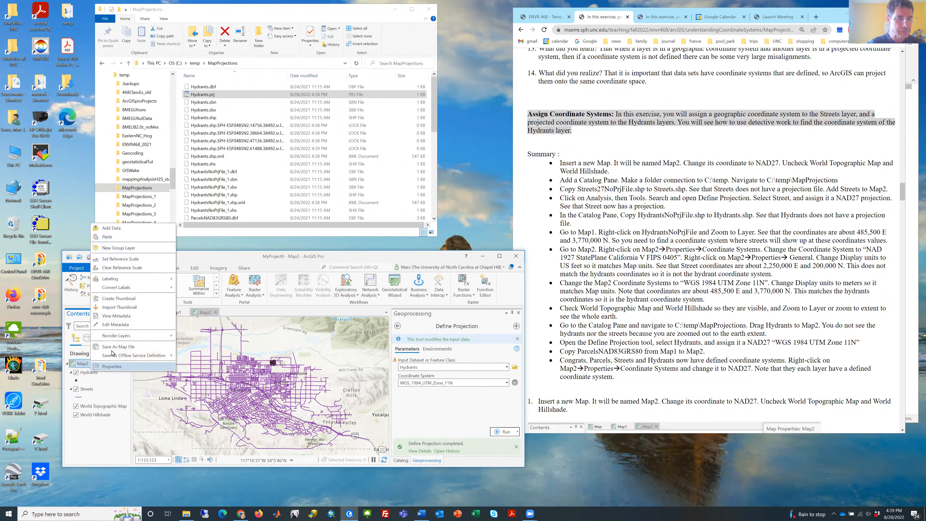
left_click(118, 237)
Zoom Map2 to the World Topographic Map extent and move ParcelsNAD83GRS80 below Streets in the drawing order
right_click(102, 423)
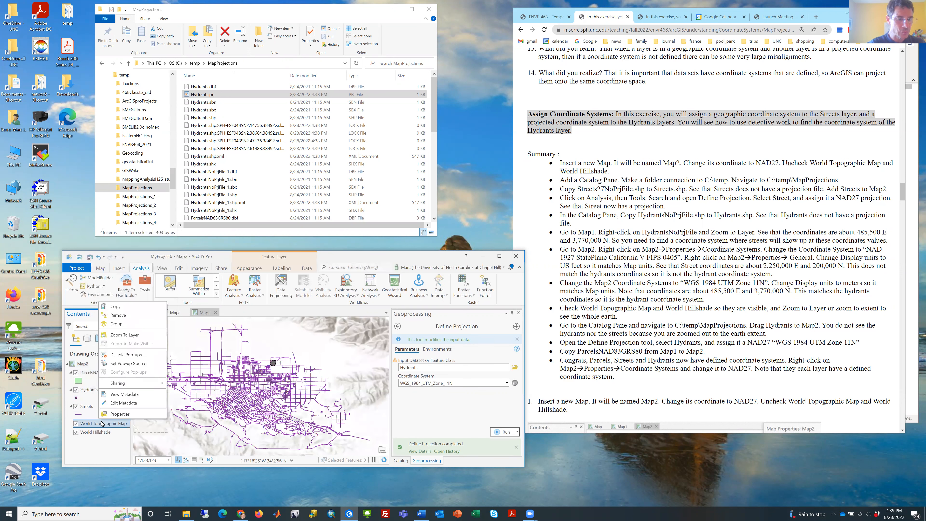
left_click(125, 335)
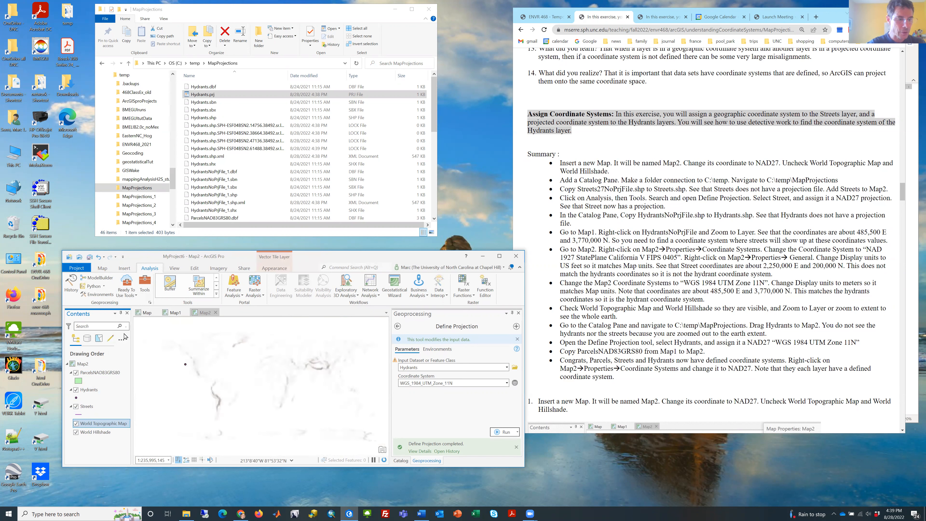
left_click(83, 375)
left_click_drag(88, 402, 89, 417)
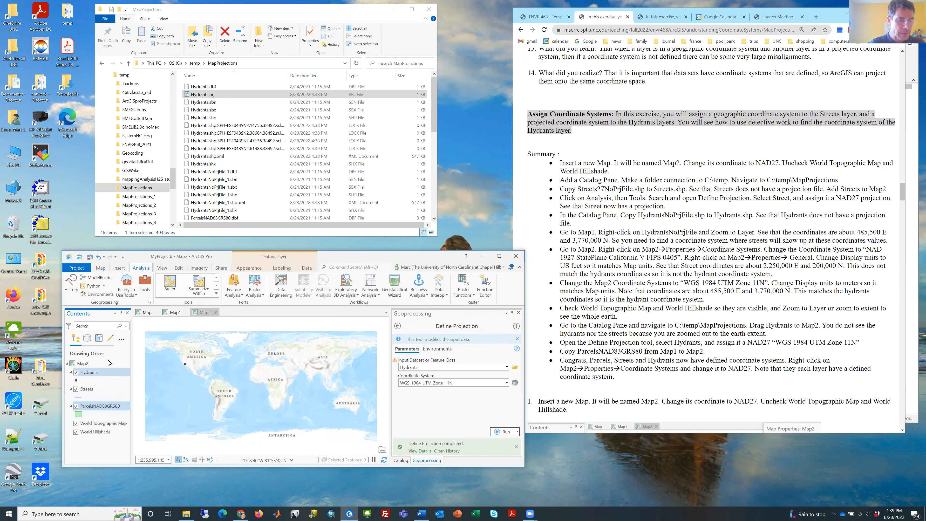
left_click(655, 223)
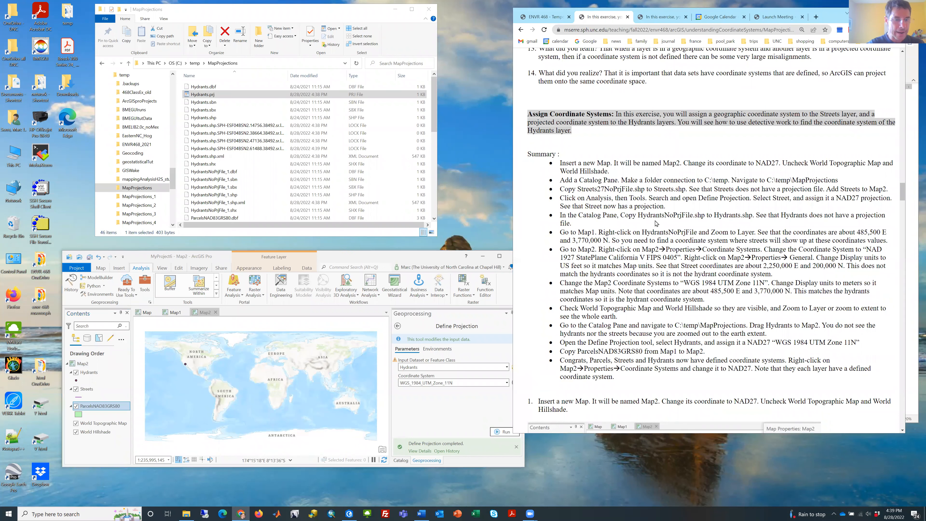
Check in Map2's coordinate system properties which layers use NAD 1983, WGS 1984 UTM Zone 11N and NAD 1927, discarding any changes
right_click(94, 366)
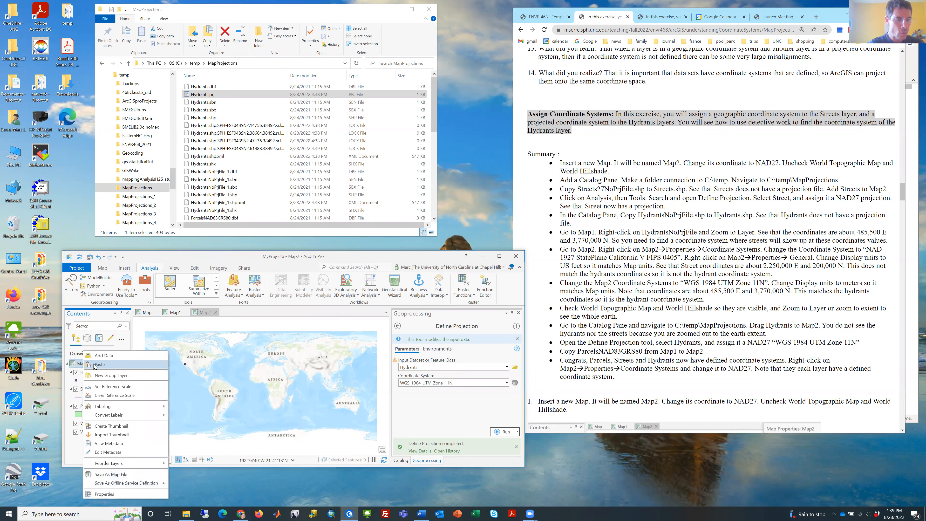
left_click(112, 494)
left_click(249, 369)
scroll(249, 369, "up", 1)
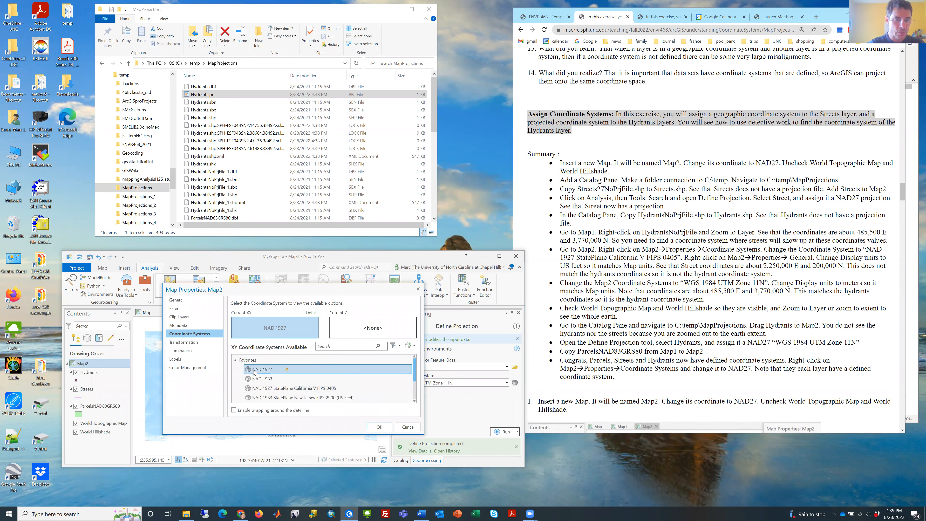
left_click(236, 361)
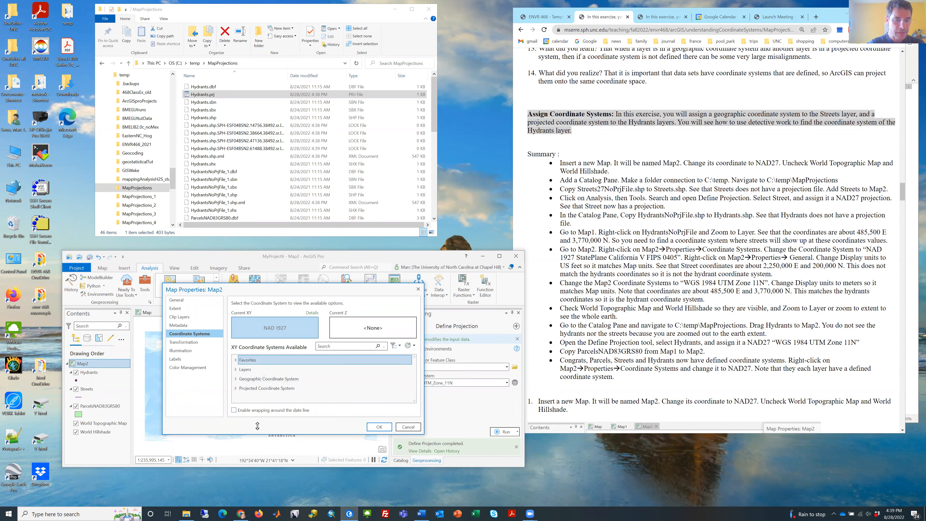
left_click_drag(257, 425, 257, 479)
left_click(236, 369)
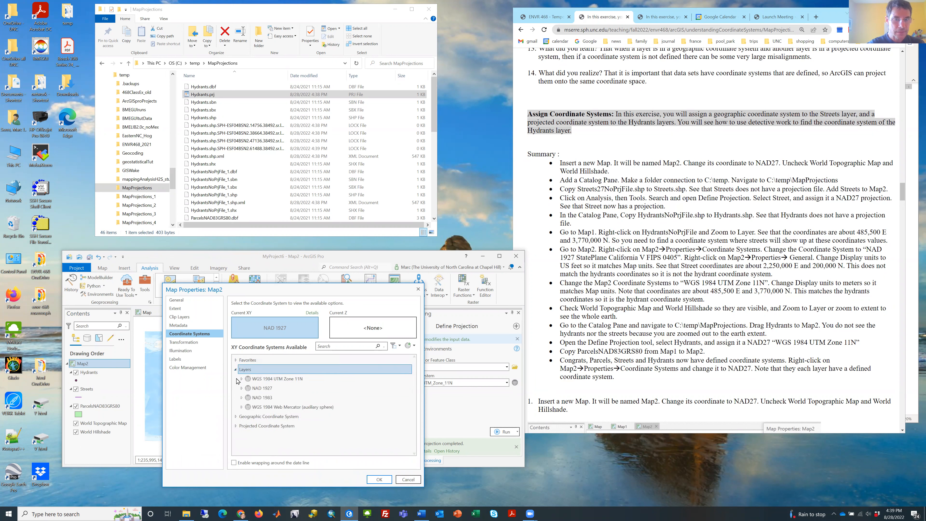
left_click(242, 397)
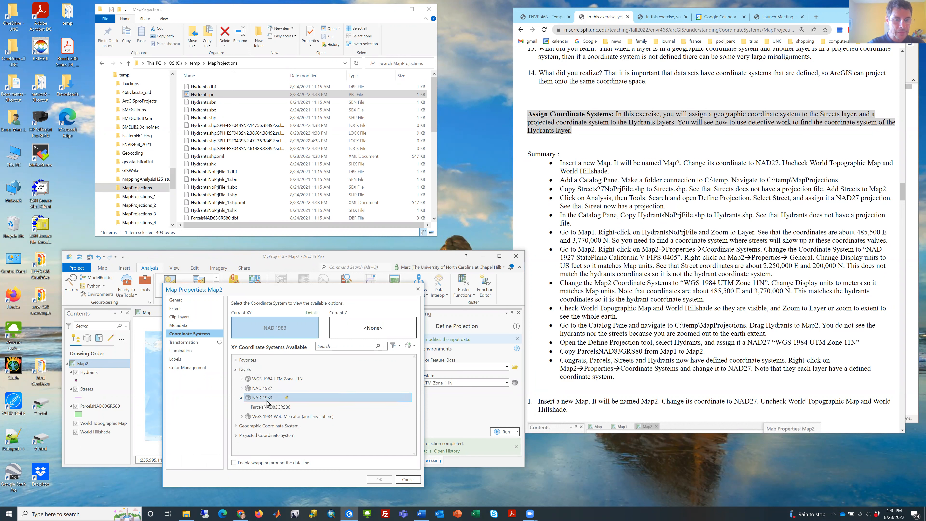
left_click(269, 407)
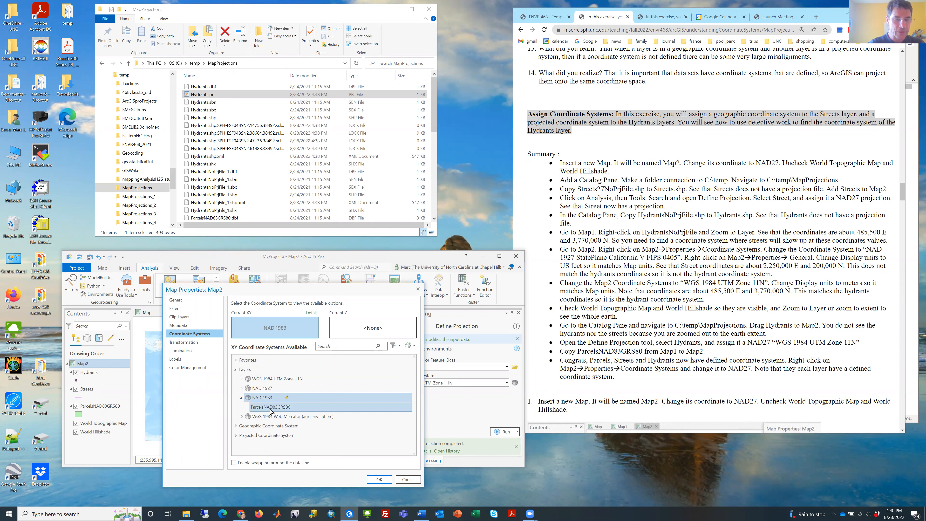
left_click(241, 379)
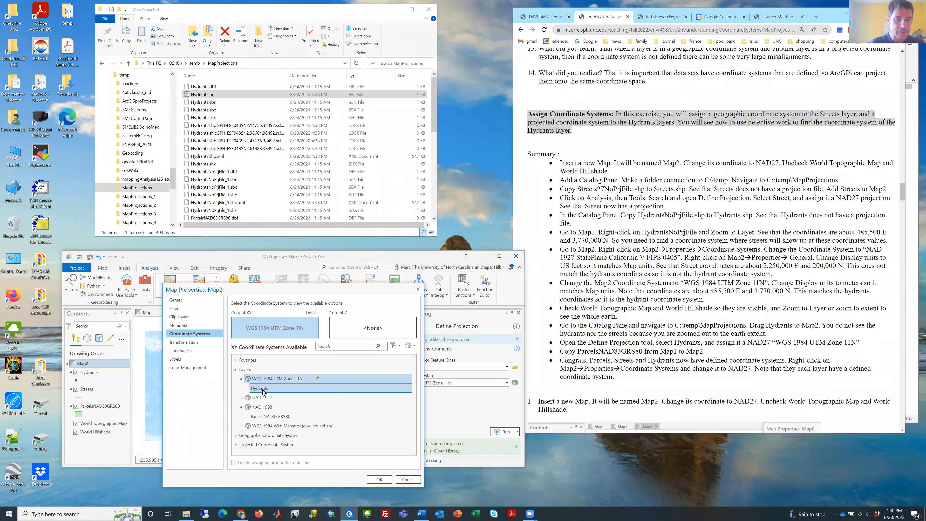
left_click(242, 397)
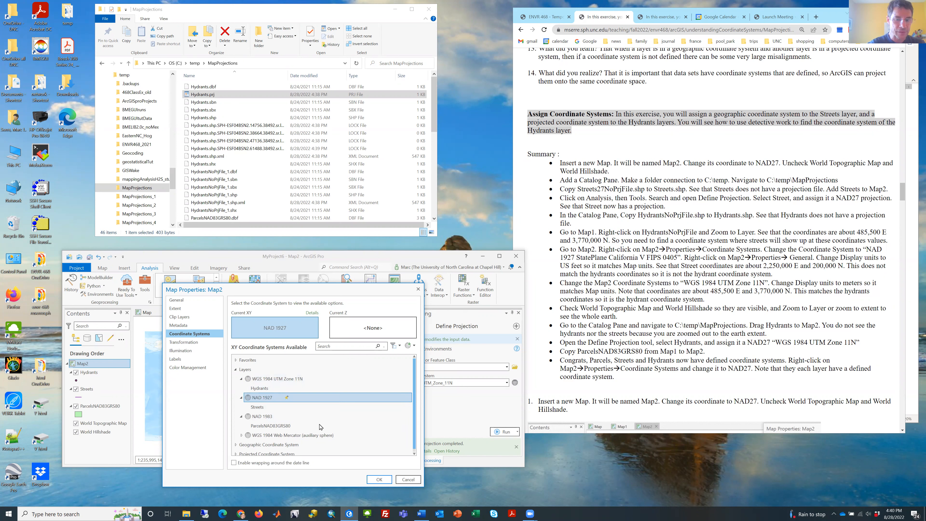
left_click(407, 480)
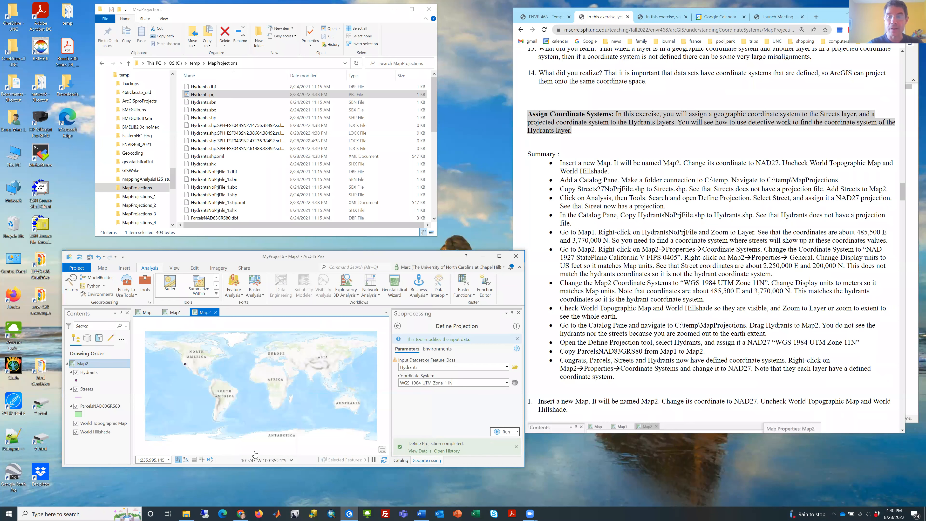
Go to the Transforming Coordinate Systems exercise in the instructions and hide Hydrants, World Topographic Map and World Hillshade in Map2
left_click(591, 168)
scroll(608, 219, "down", 20)
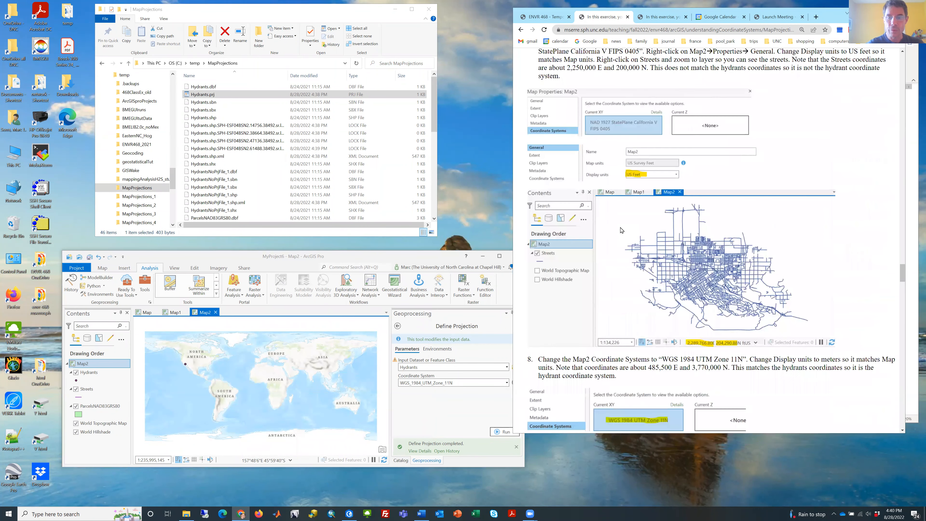
scroll(621, 230, "down", 18)
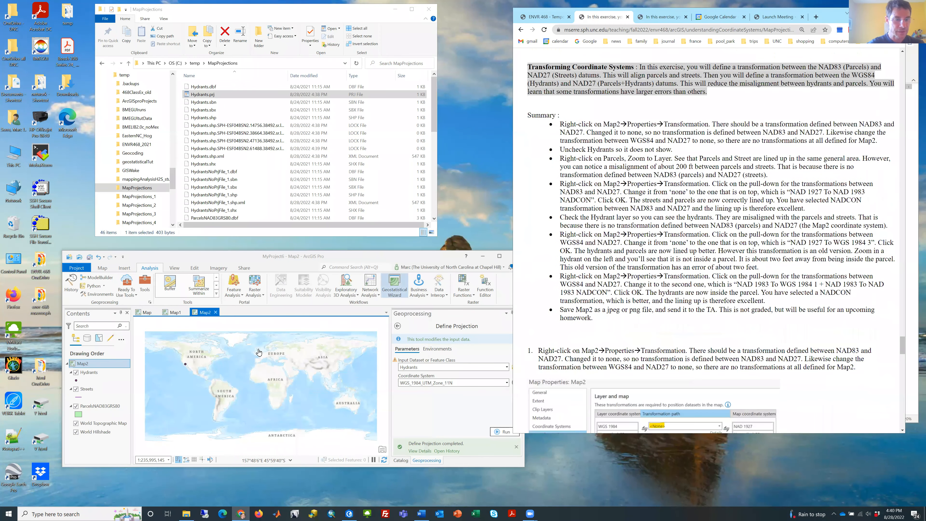
left_click(76, 372)
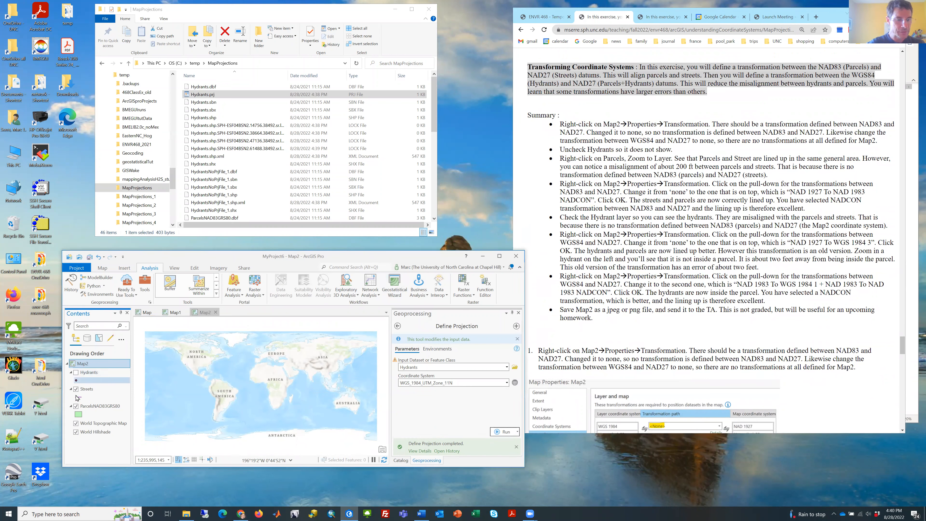
left_click(76, 423)
left_click(76, 432)
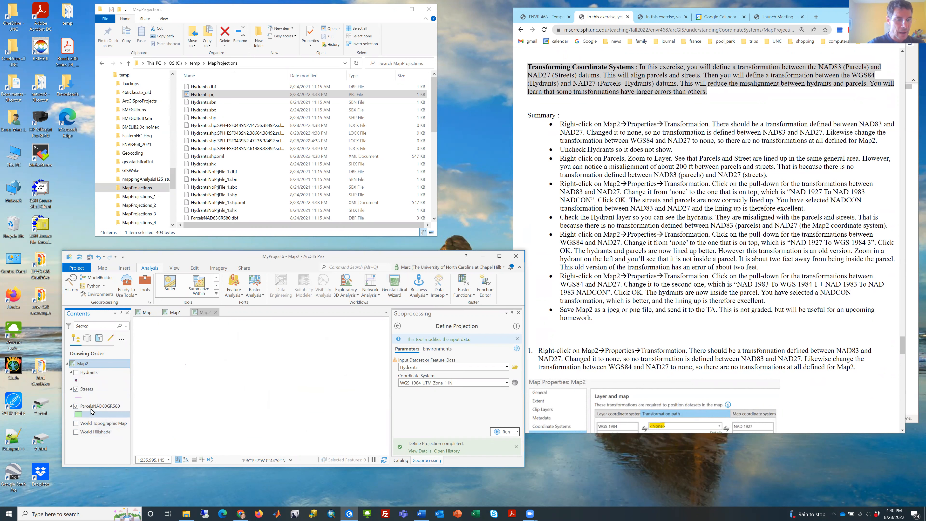
Set Map2's WGS 1984 to NAD 1927 and NAD 1983 to NAD 1927 transformations to None
right_click(87, 364)
left_click(90, 365)
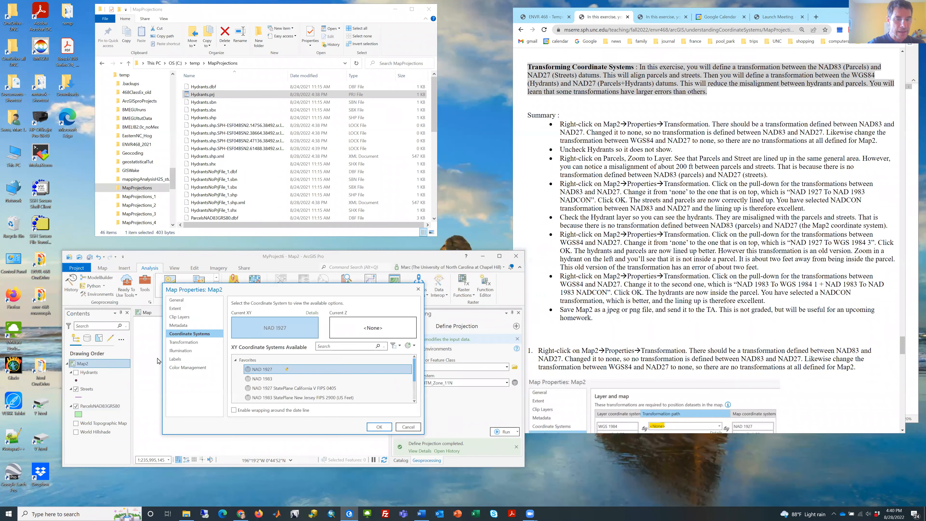
left_click(191, 343)
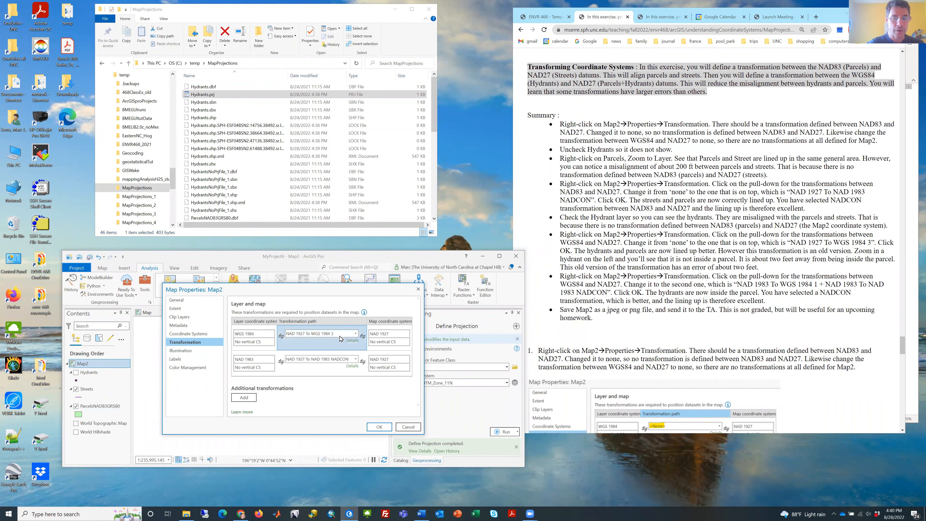
left_click(355, 334)
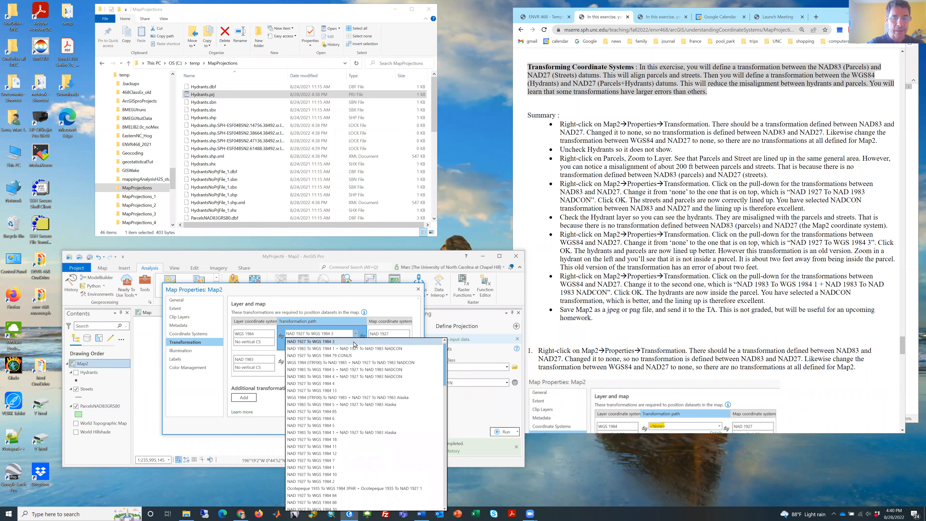
scroll(353, 344, "up", 1)
left_click(351, 343)
left_click(355, 360)
left_click(352, 367)
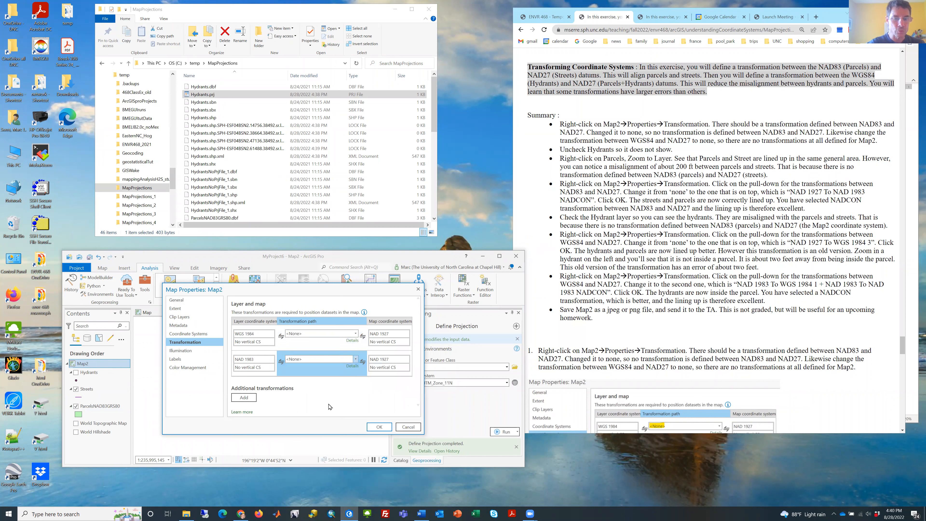
left_click(379, 428)
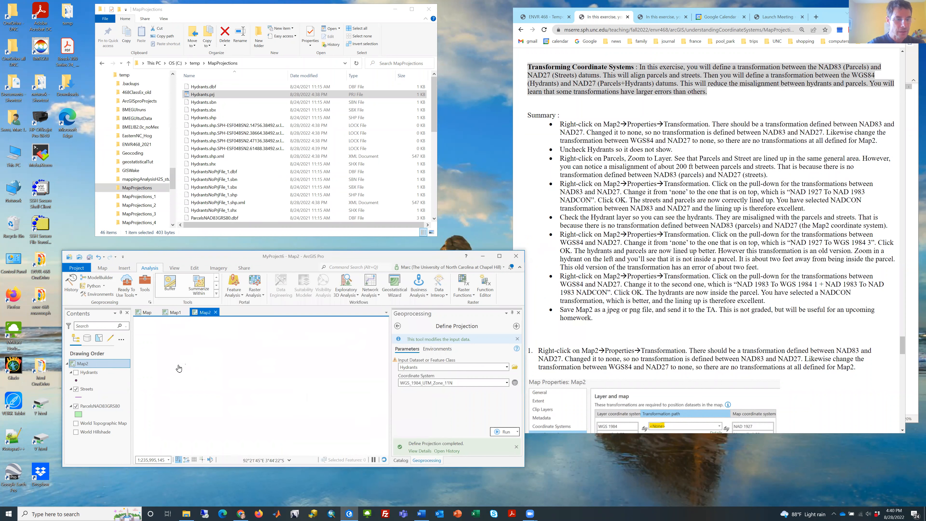
Zoom Map2 to the ParcelsNAD83GRS80 layer and examine how the parcels line up with the surrounding streets
right_click(97, 405)
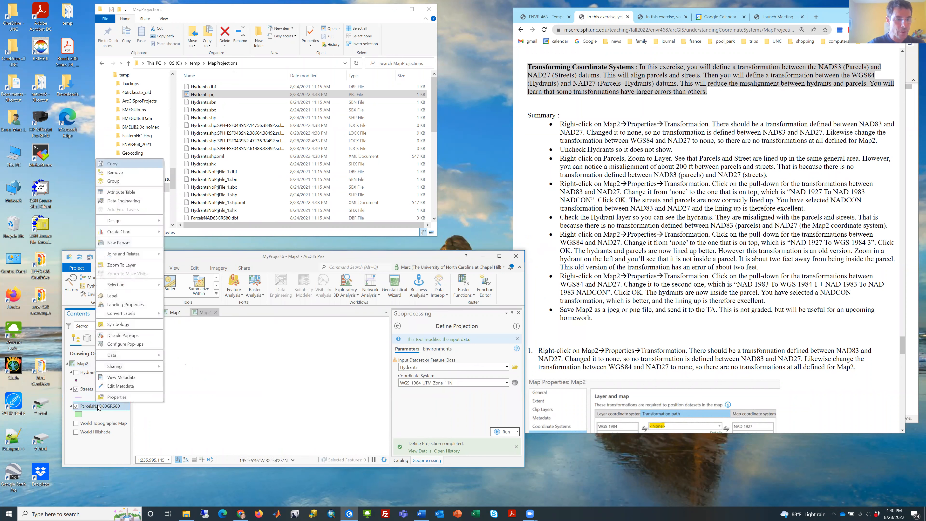
left_click(120, 269)
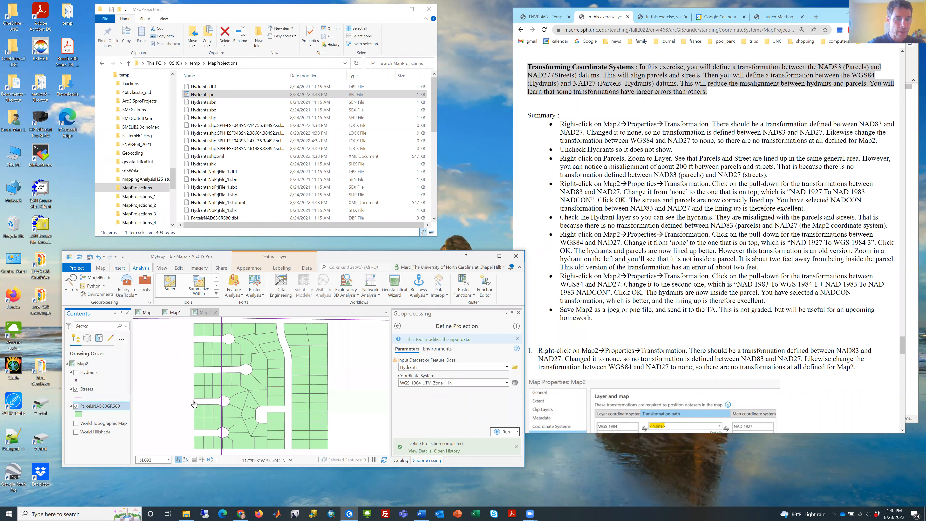
scroll(193, 403, "down", 1)
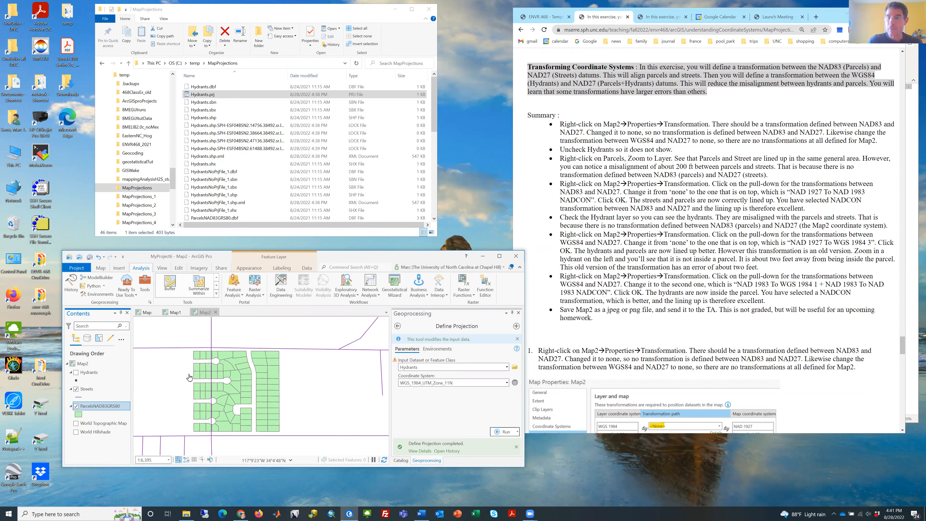
Set Map2's transformation between NAD 1983 and NAD 1927 to NAD 1927 To NAD 1983 NADCON
right_click(98, 363)
left_click(107, 362)
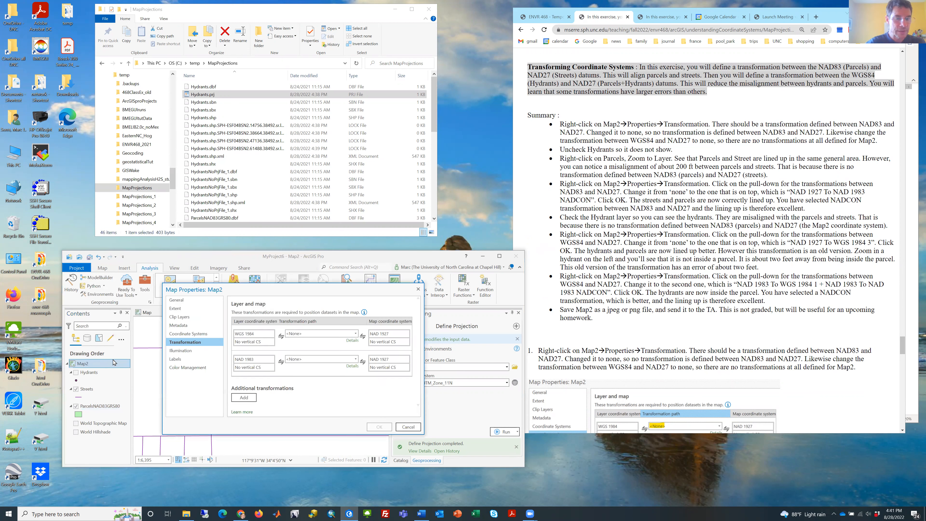
left_click(193, 334)
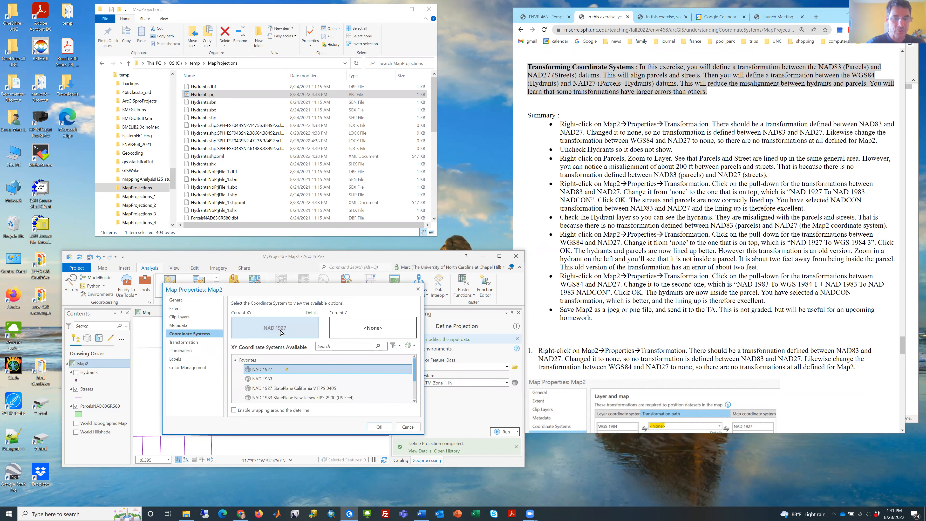
left_click(187, 342)
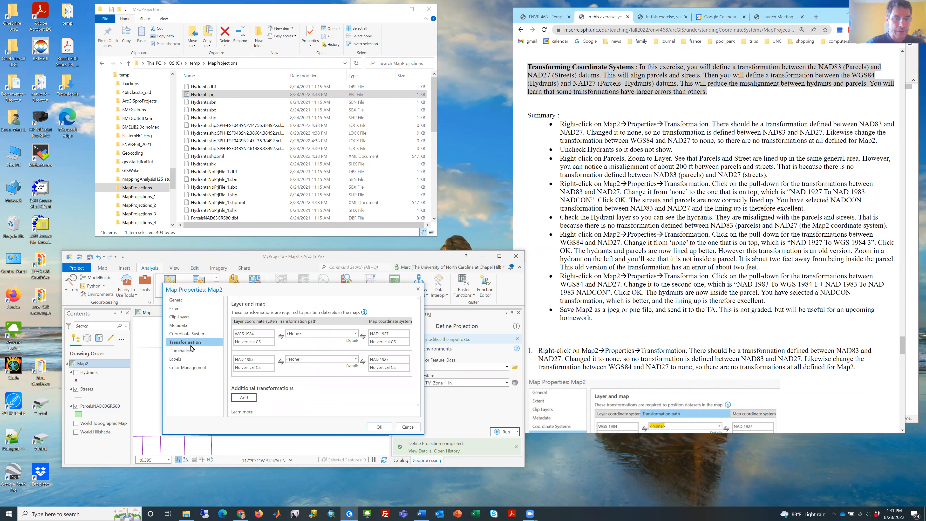
left_click(294, 357)
left_click_drag(322, 285, 334, 179)
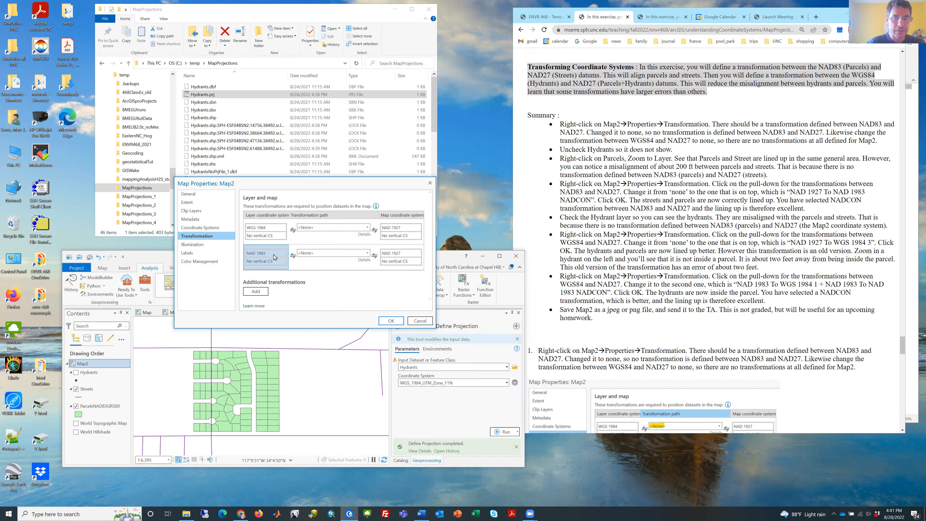
left_click(367, 253)
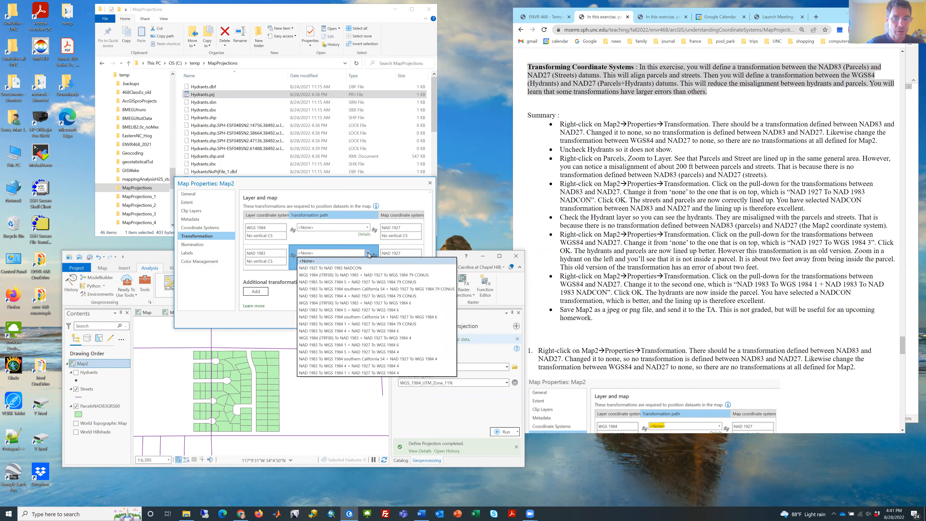
left_click(367, 267)
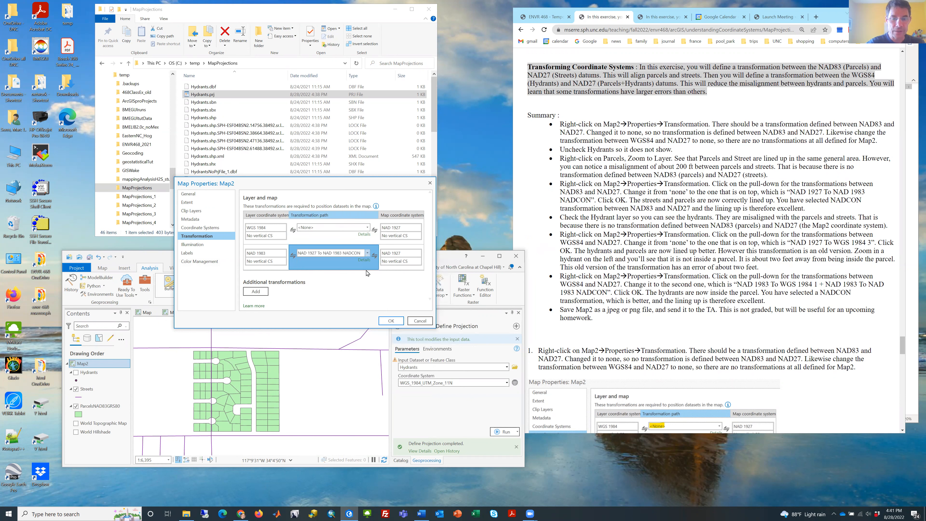
left_click(393, 321)
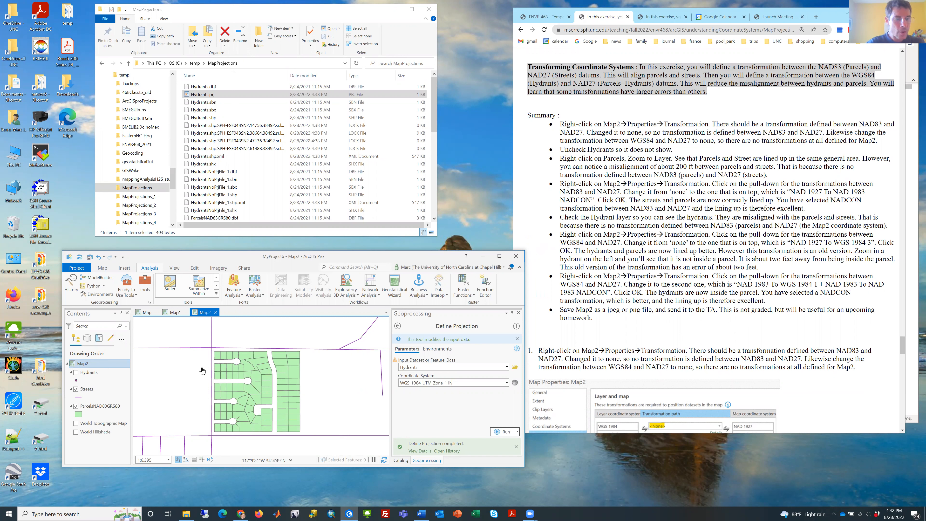
Show the Hydrants layer and set Map2's transformation between WGS 1984 and NAD 1927 to NAD 1927 To WGS 1984 3
left_click(76, 372)
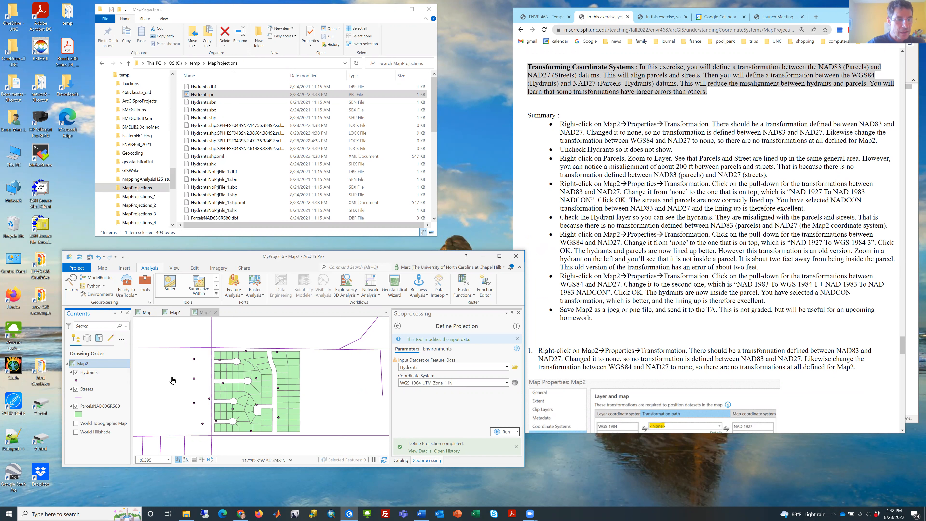
right_click(83, 363)
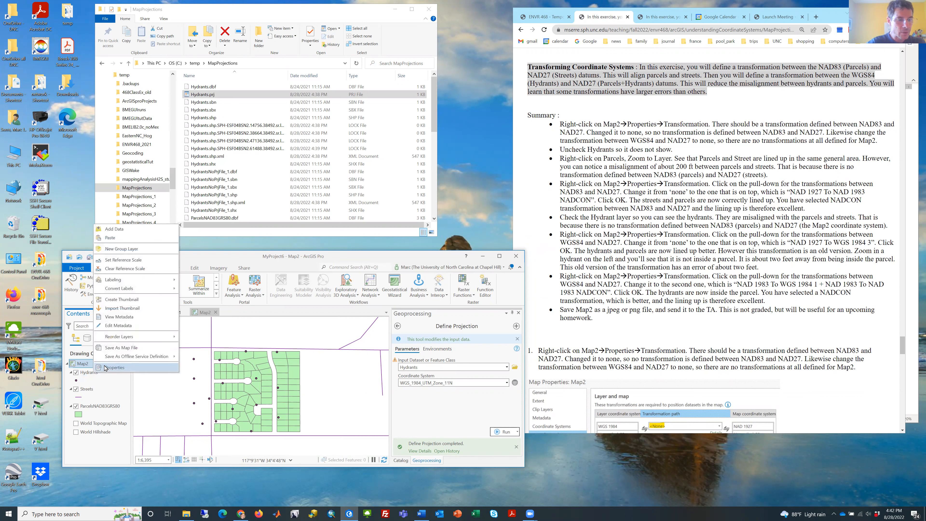
left_click(106, 367)
left_click(213, 342)
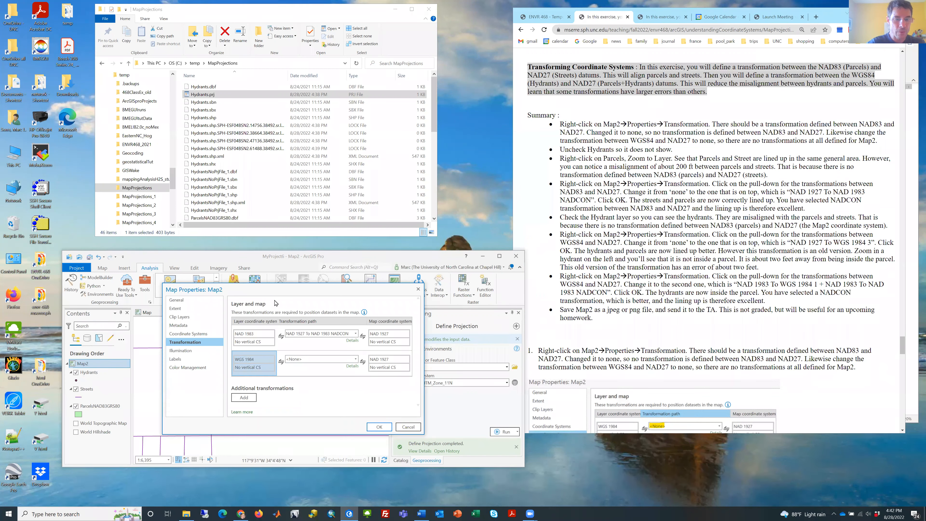
left_click_drag(284, 289, 291, 184)
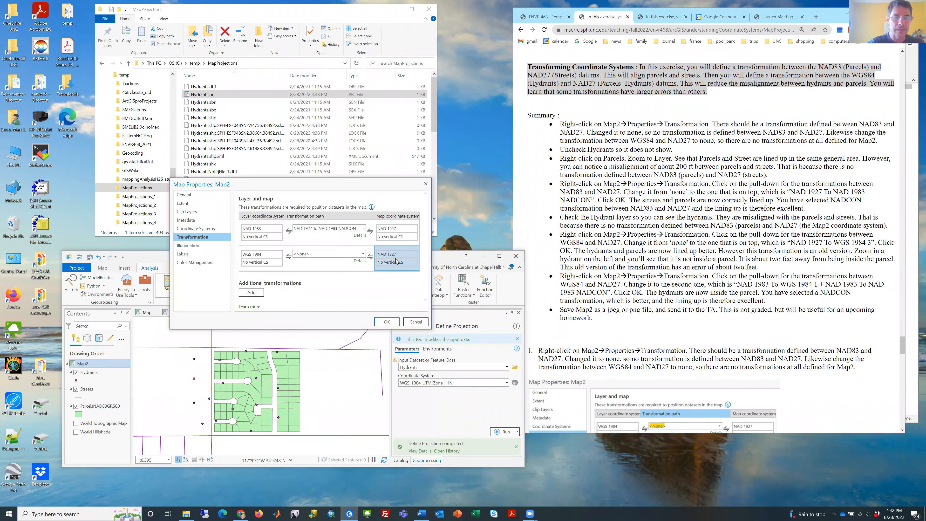
left_click(363, 254)
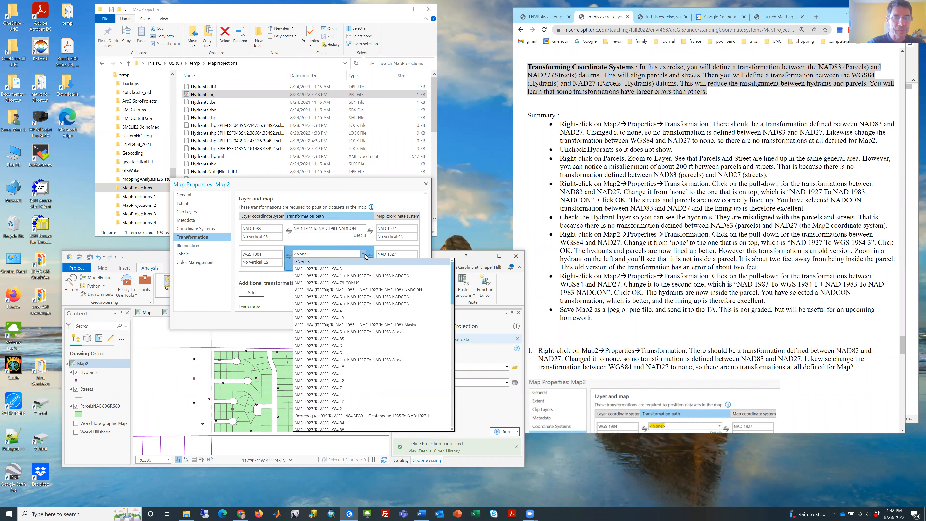
left_click(361, 269)
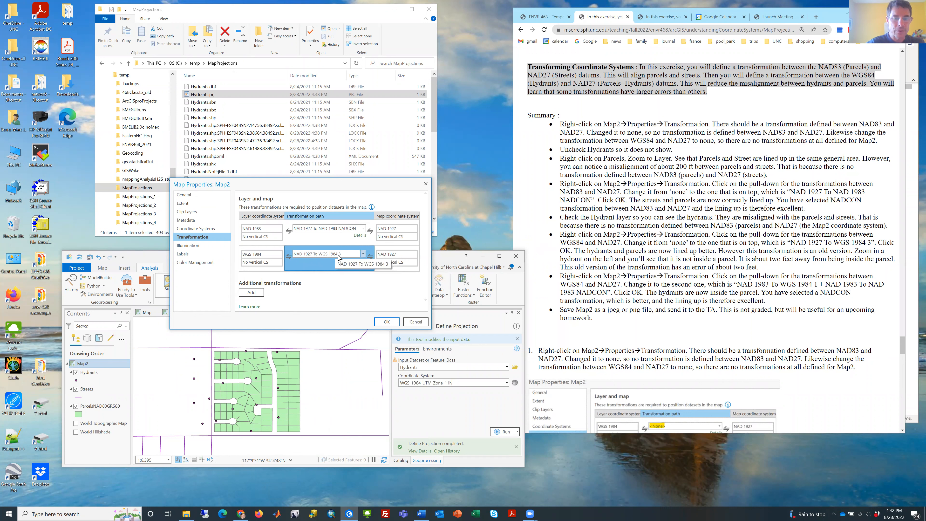
left_click(387, 322)
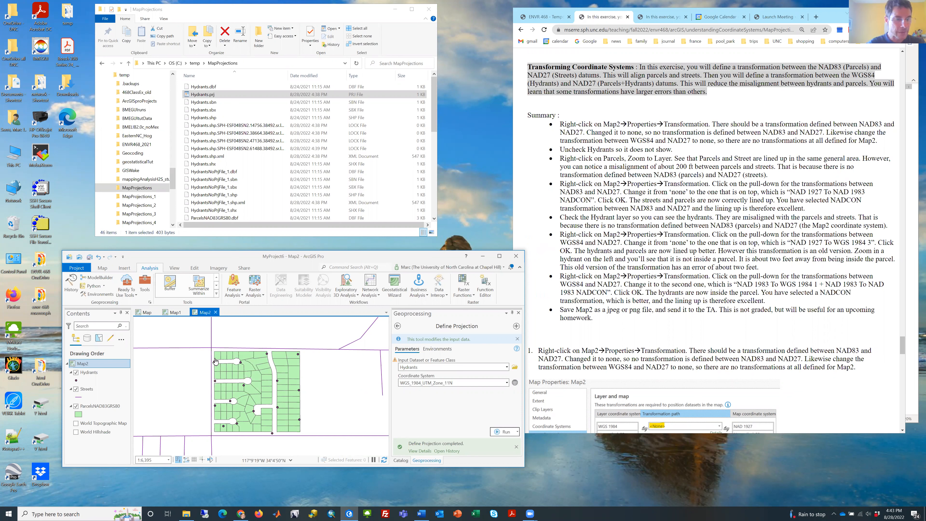
Set Map2's WGS 1984 transformation to NAD 1983 To WGS 1984 1 + NAD 1927 To NAD 1983 NADCON and inspect the northwest hydrant against its parcel
left_click(116, 364)
right_click(116, 365)
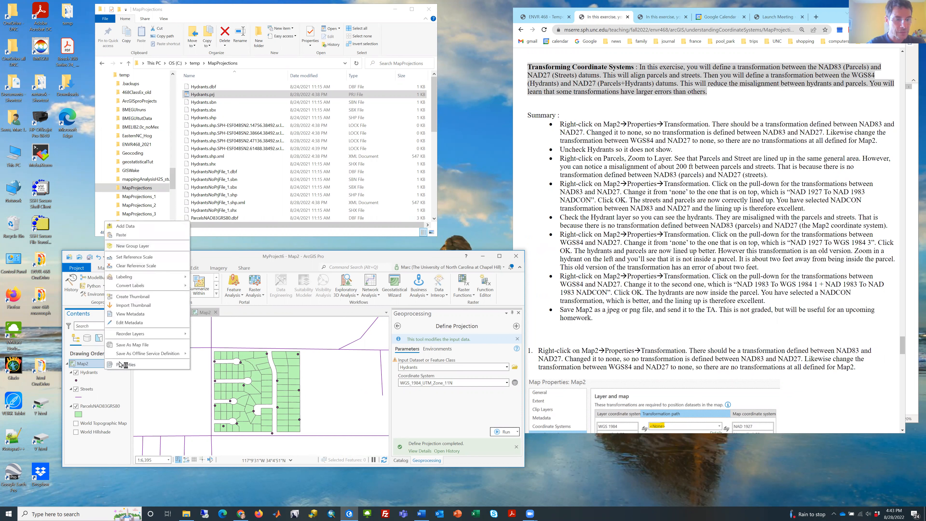
left_click(118, 363)
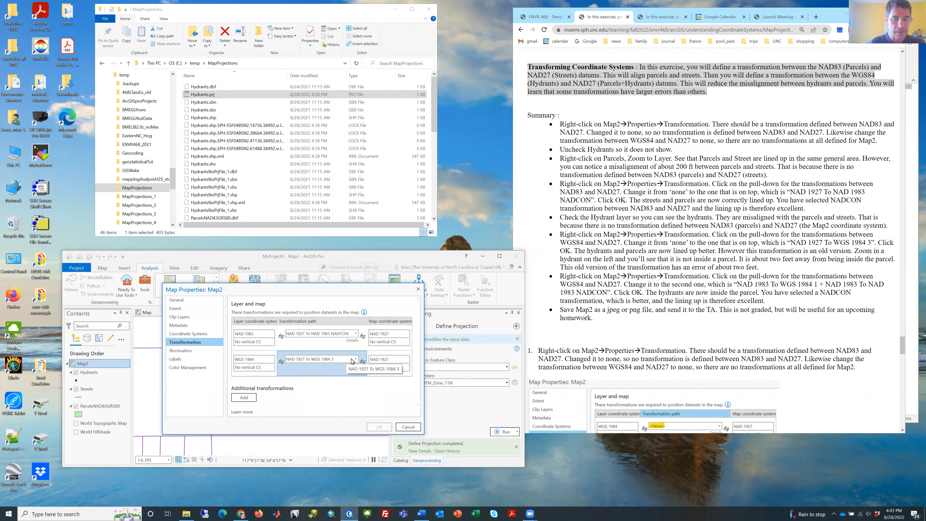
left_click(357, 363)
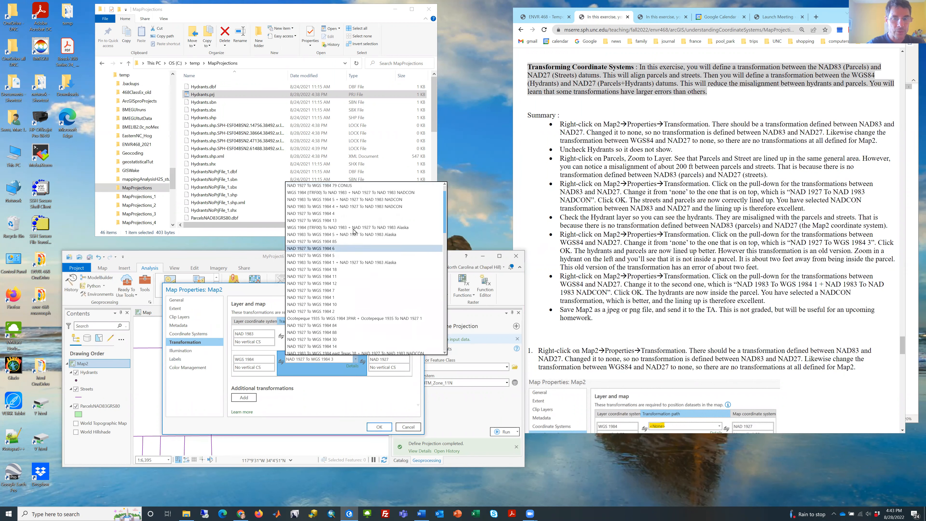
left_click(349, 186)
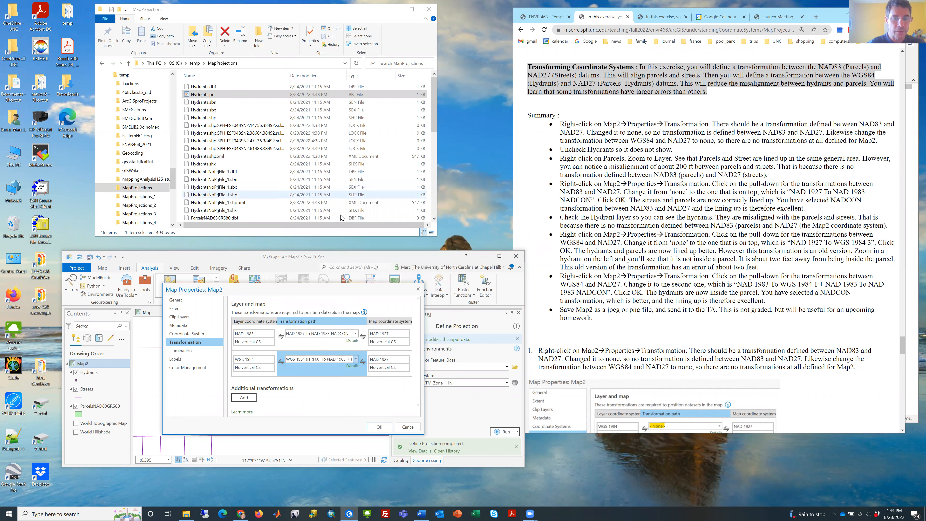
left_click(355, 359)
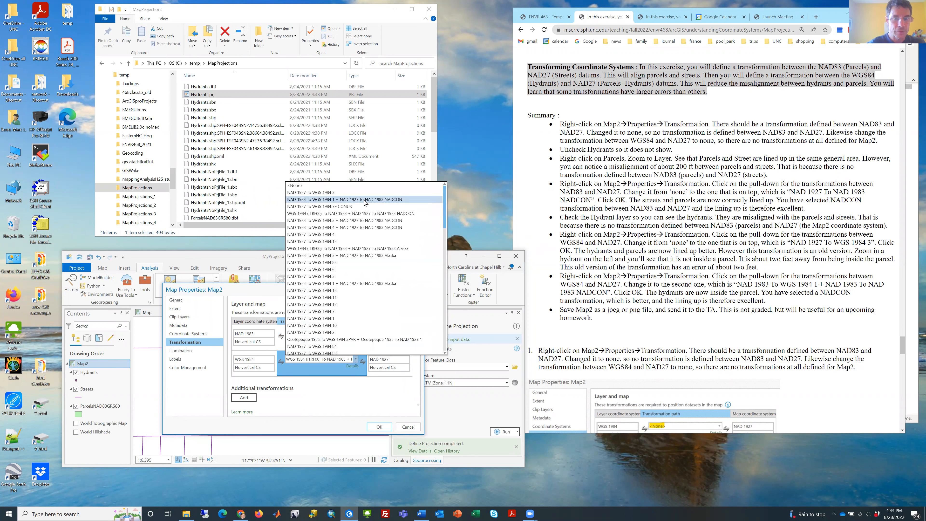
left_click(398, 202)
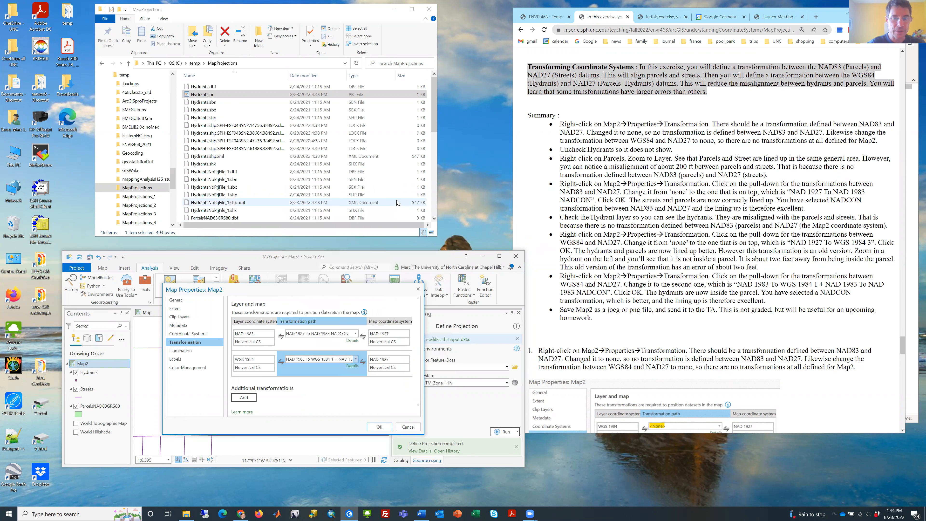
left_click(377, 428)
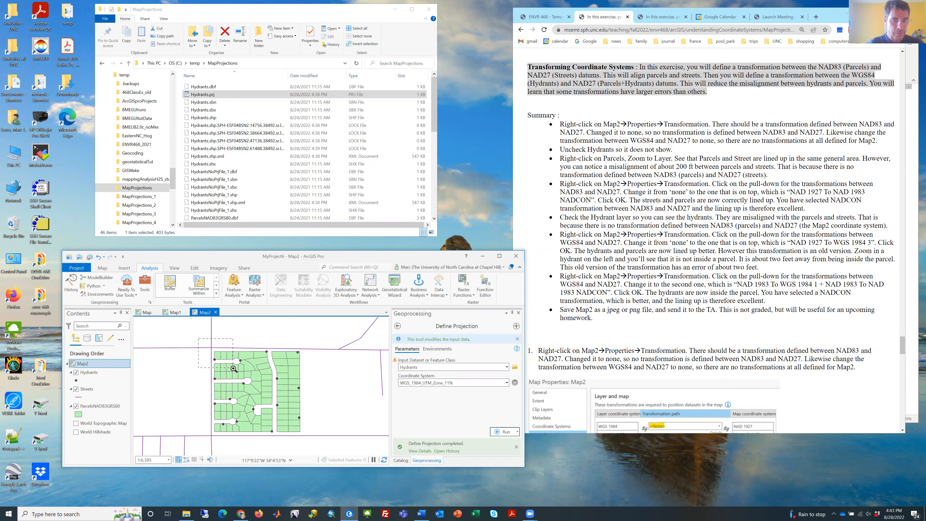
scroll(235, 370, "up", 3)
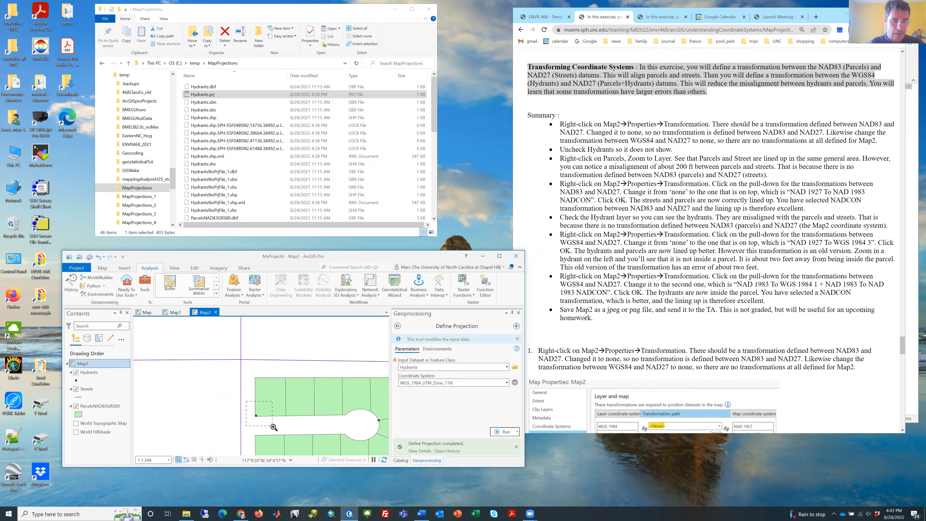
scroll(273, 429, "up", 3)
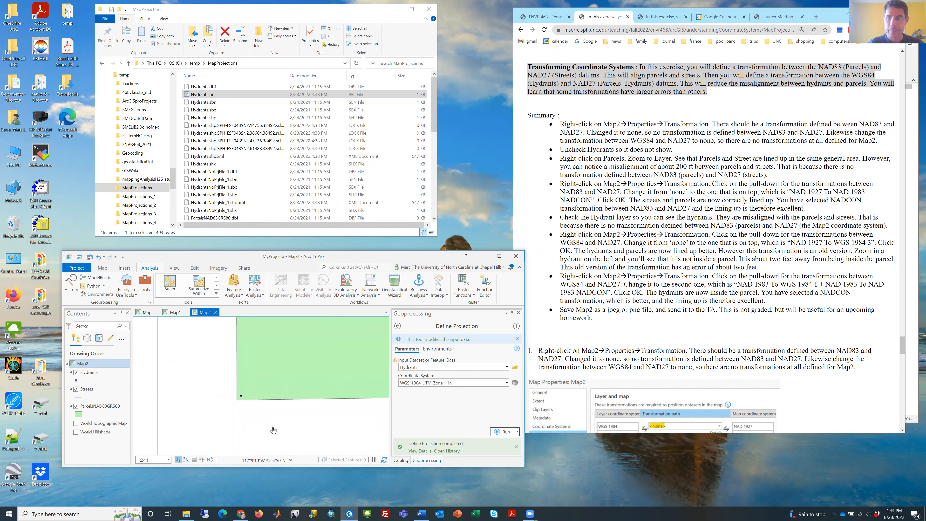